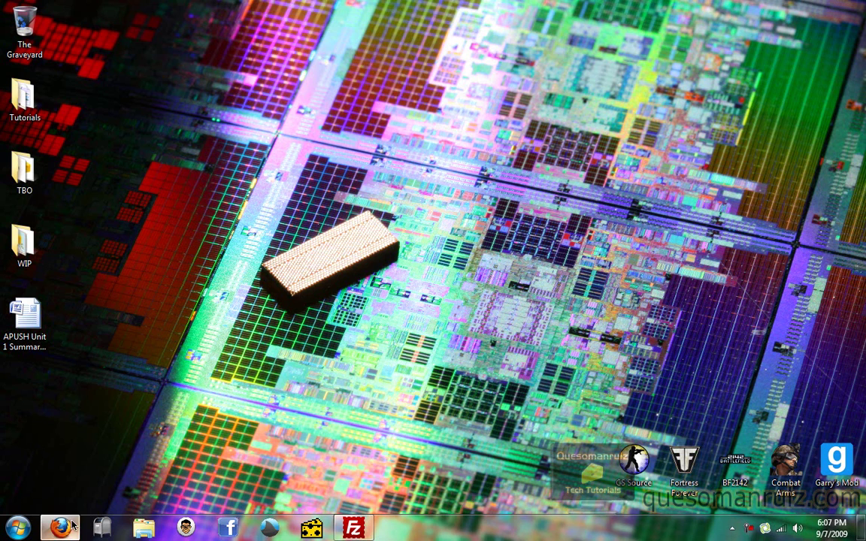
Go to the modxcms.com download page and choose the MODx Evolution 1.0.0 zip package.
{"action": "left_click", "coordinate": [59, 475]}
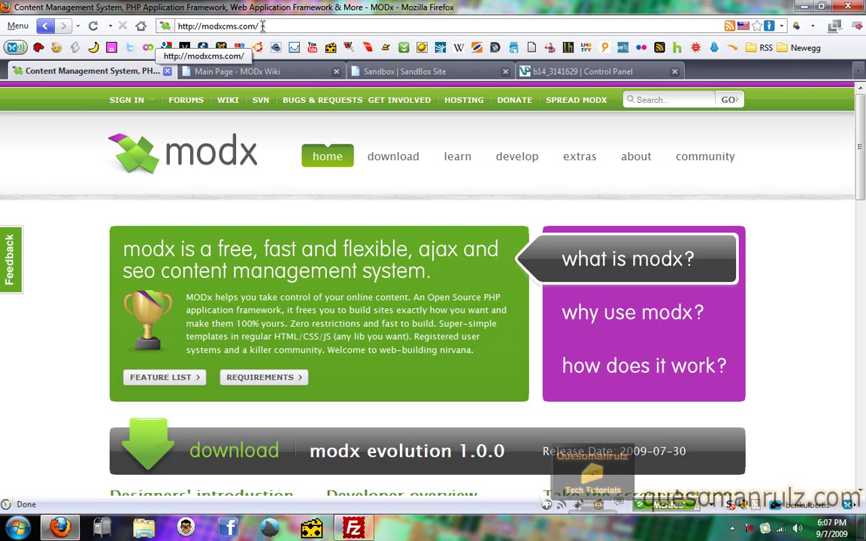
{"action": "scroll", "coordinate": [315, 248], "scroll_direction": "down", "scroll_amount": 3}
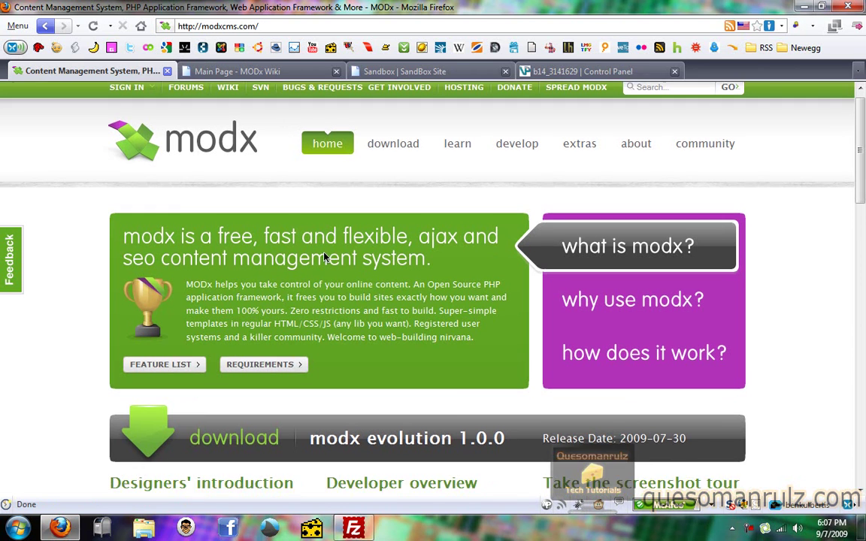
{"action": "left_click", "coordinate": [230, 334]}
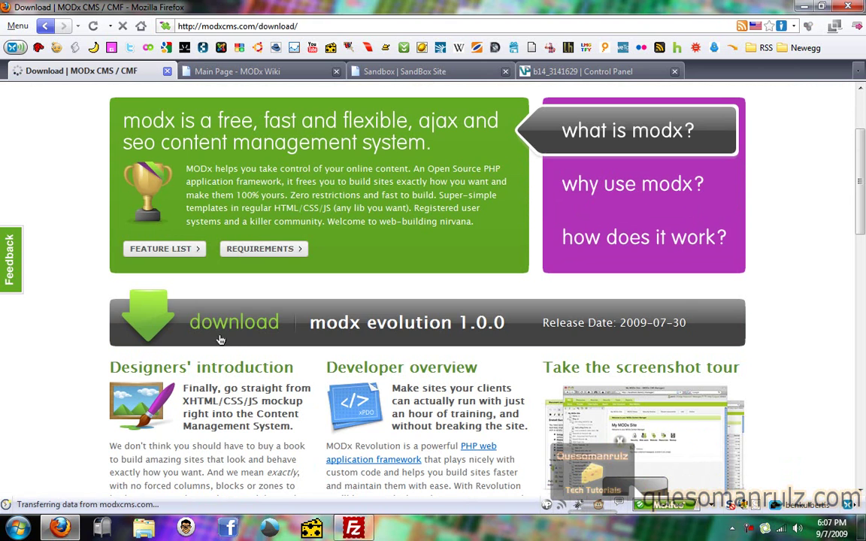
{"action": "scroll", "coordinate": [434, 302], "scroll_direction": "down", "scroll_amount": 5}
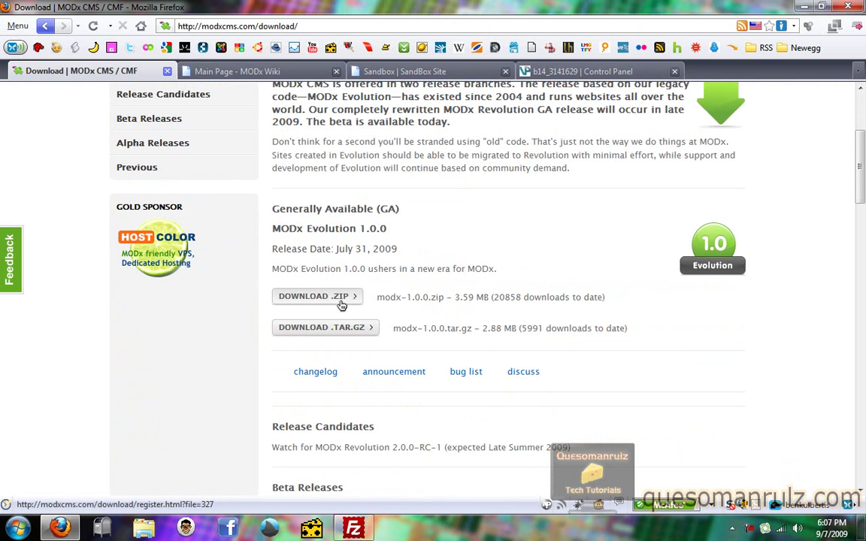
{"action": "left_click", "coordinate": [340, 304]}
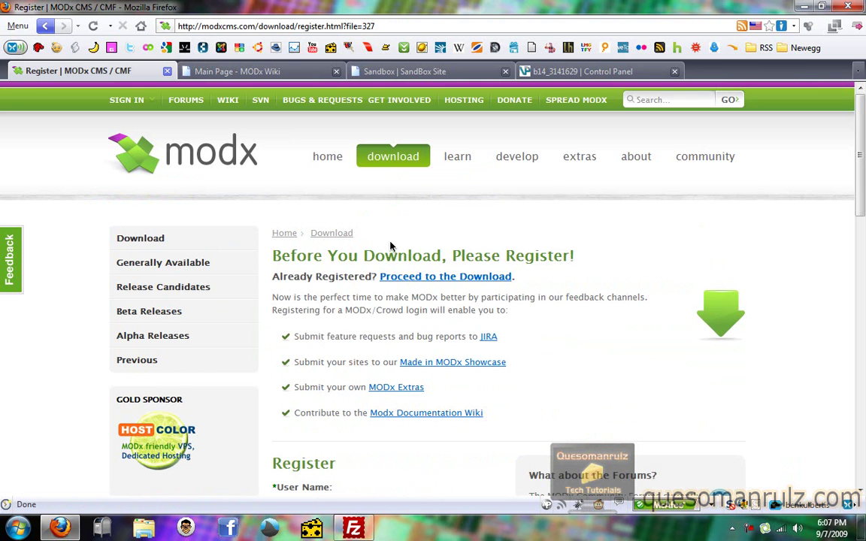
Skip registration to download modx-1.0.0.zip, declining the prompt to open it.
{"action": "scroll", "coordinate": [409, 308], "scroll_direction": "down", "scroll_amount": 2}
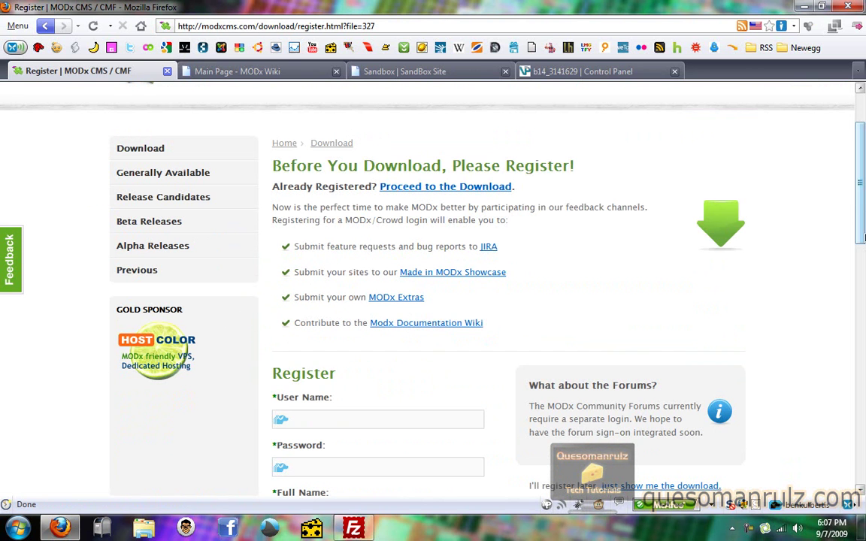
{"action": "left_click", "coordinate": [434, 190]}
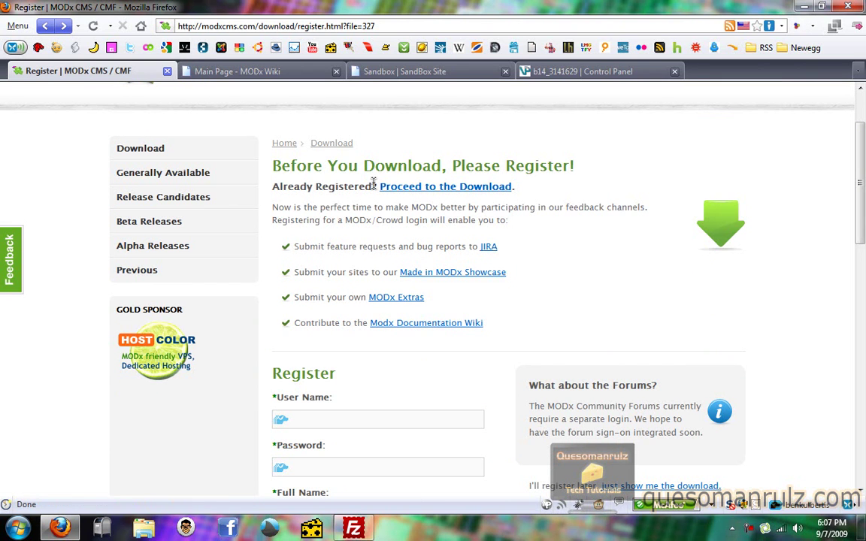
{"action": "left_click", "coordinate": [426, 189]}
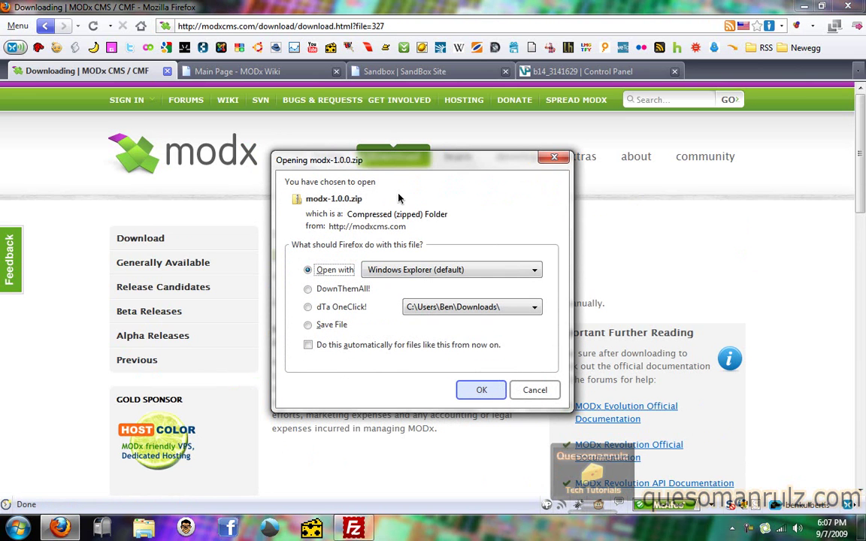
{"action": "left_click", "coordinate": [535, 390]}
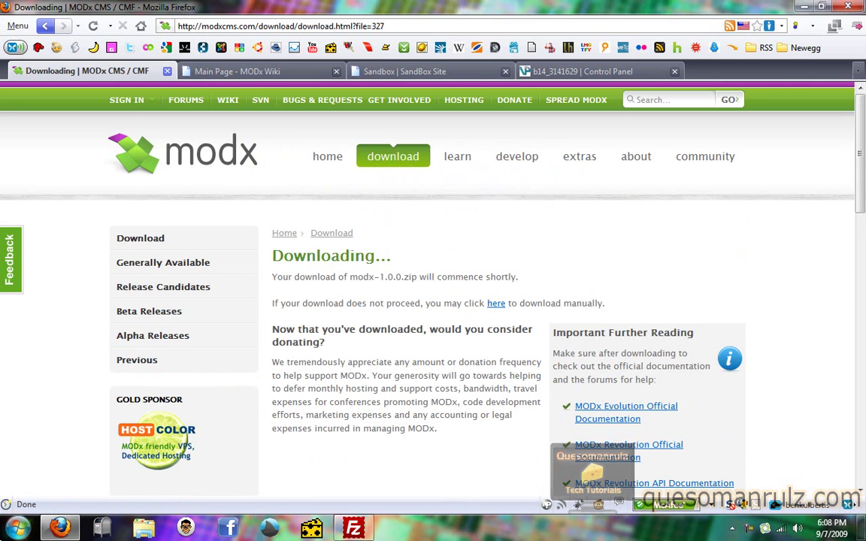
Open the Downloads folder and check the modx-1.0.0.zip extract options without choosing one.
{"action": "left_click", "coordinate": [16, 528]}
{"action": "left_click", "coordinate": [209, 279]}
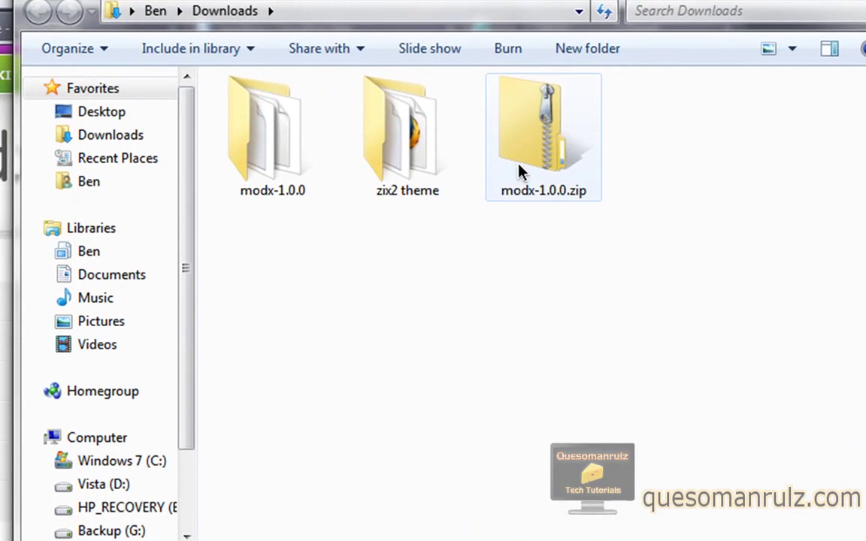
{"action": "left_click", "coordinate": [523, 167]}
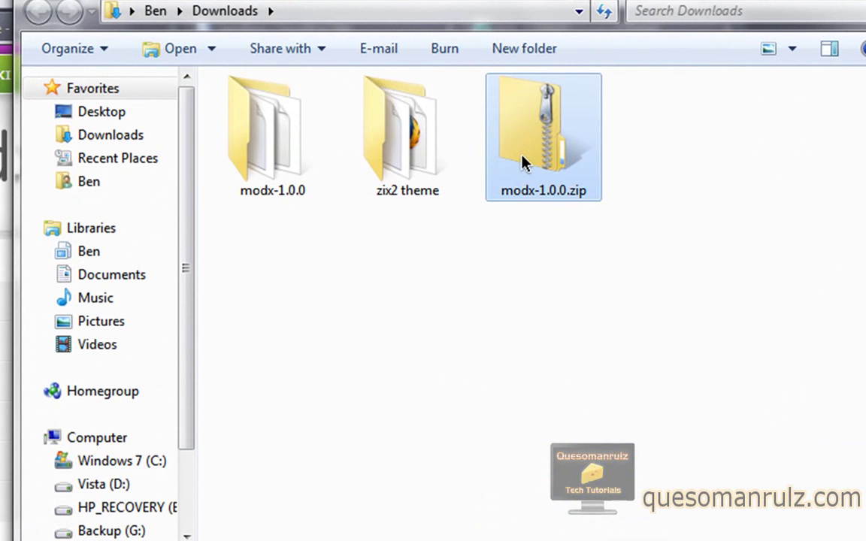
{"action": "right_click", "coordinate": [524, 163]}
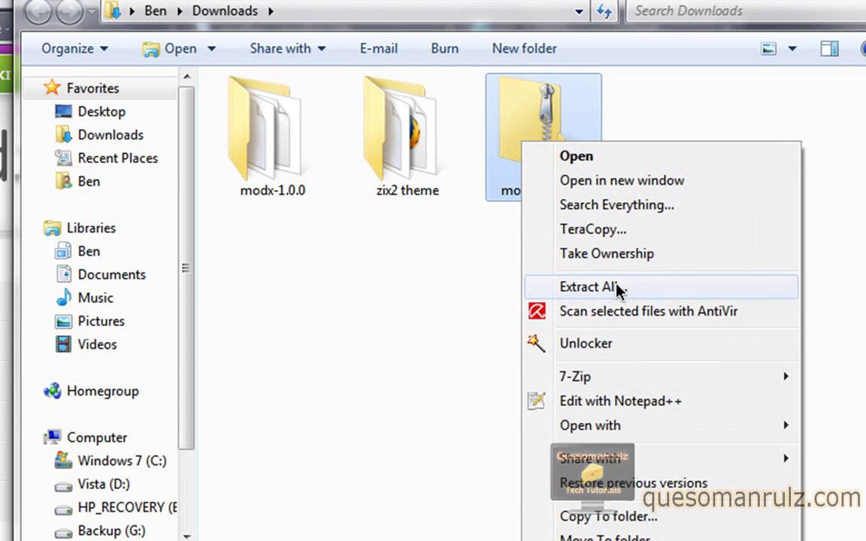
{"action": "mouse_move", "coordinate": [613, 380]}
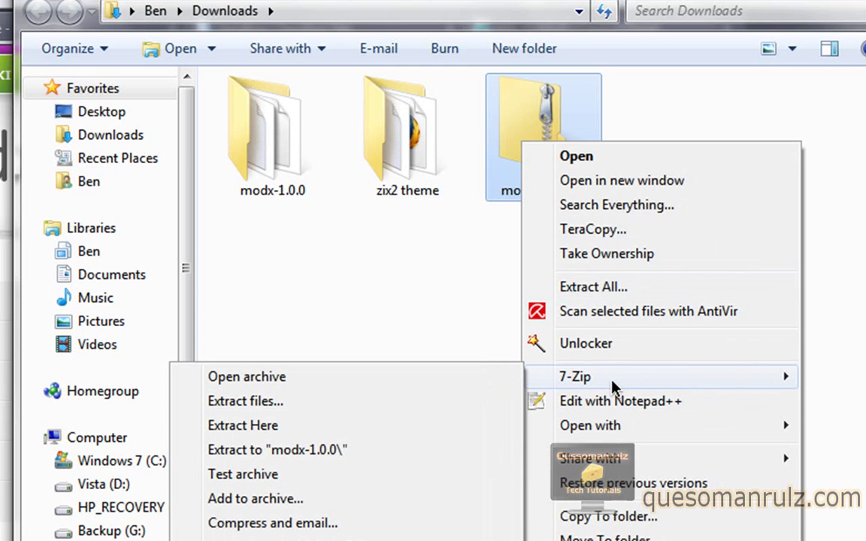
{"action": "left_click", "coordinate": [412, 290]}
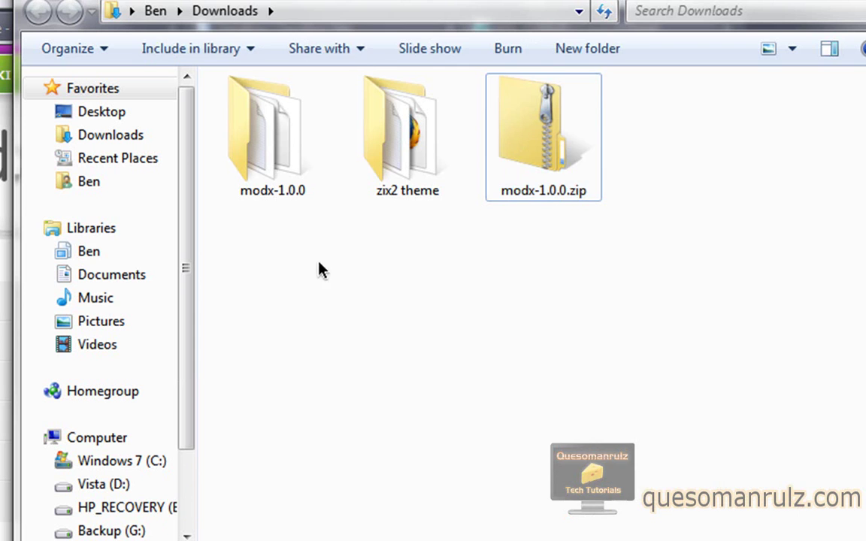
Open the extracted modx-1.0.0 folder and review its seven files and folders.
{"action": "double_click", "coordinate": [276, 150]}
{"action": "left_click_drag", "start_coordinate": [276, 334], "coordinate": [253, 252]}
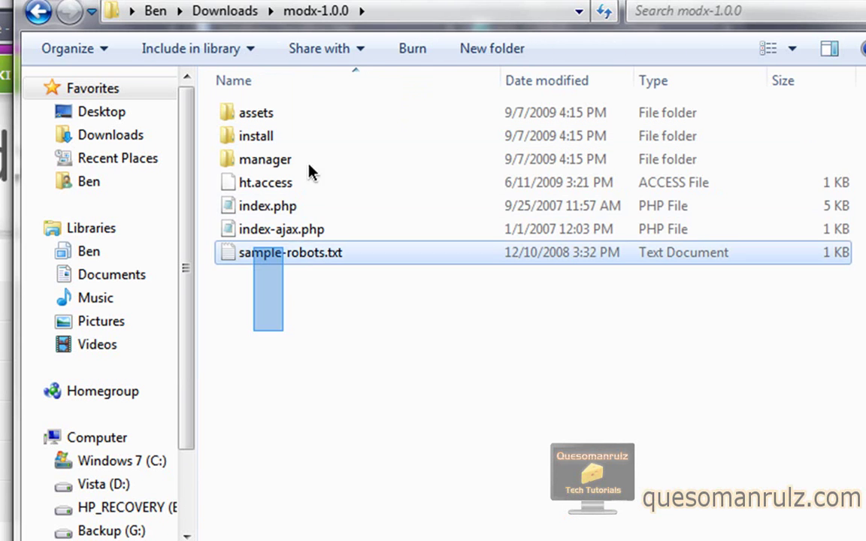
{"action": "left_click_drag", "start_coordinate": [308, 165], "coordinate": [309, 117]}
{"action": "left_click", "coordinate": [340, 394]}
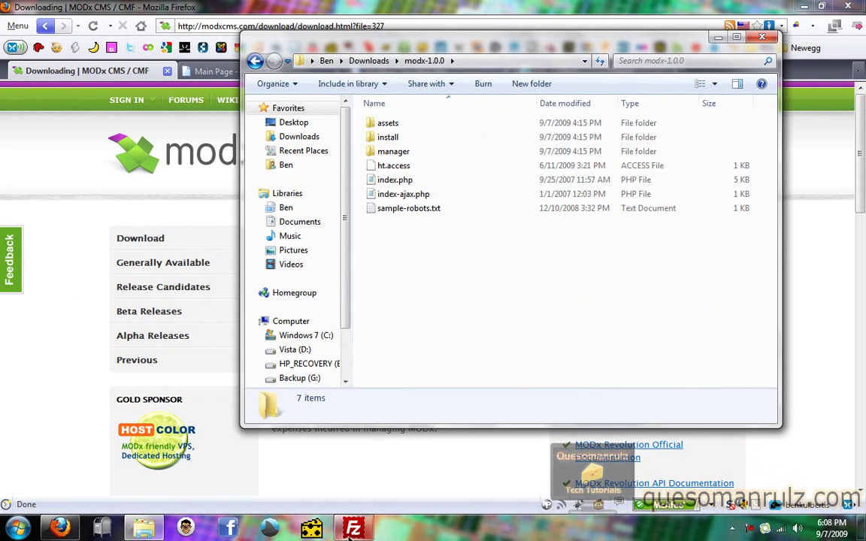
Connect FileZilla to the saved hosting site and open modxtut.quesomanrulz.com's htdocs folder.
{"action": "key", "text": "alt+Tab"}
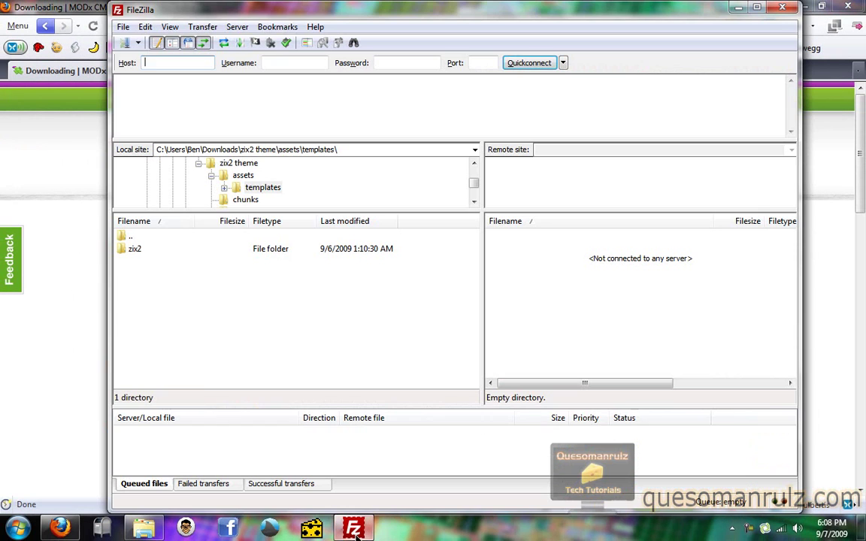
{"action": "left_click", "coordinate": [137, 43]}
{"action": "left_click", "coordinate": [132, 58]}
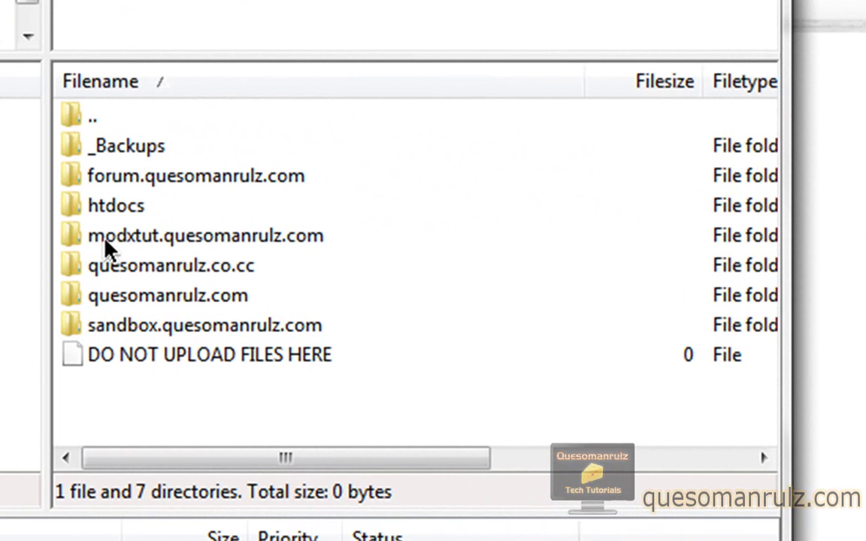
{"action": "double_click", "coordinate": [105, 243]}
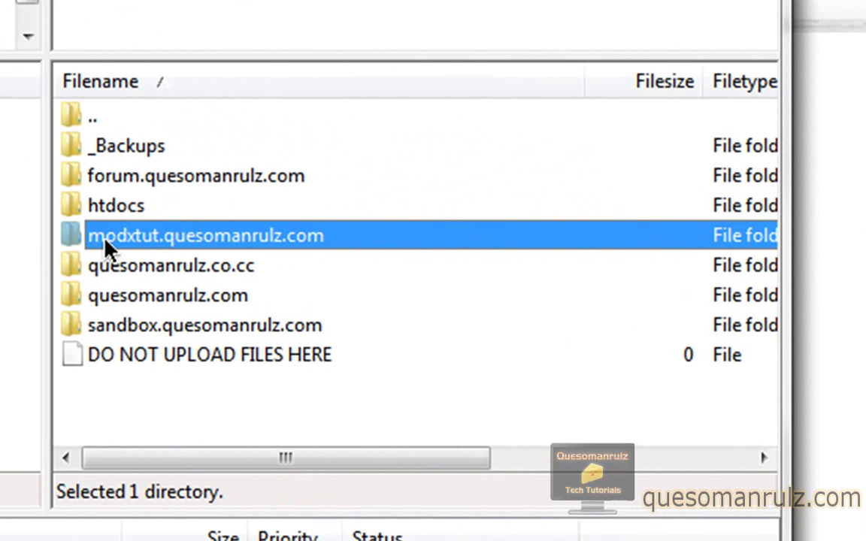
{"action": "double_click", "coordinate": [116, 147]}
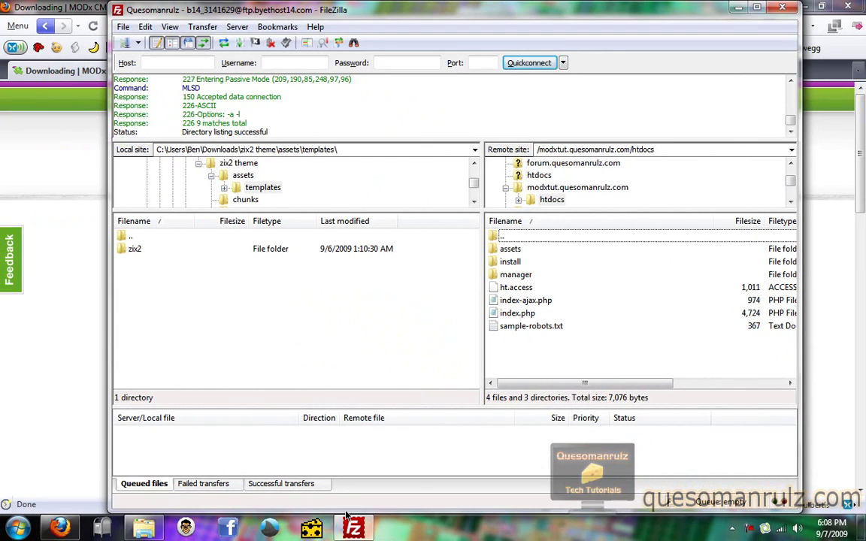
Compare the local modx-1.0.0 files against htdocs, abandoning the upload.
{"action": "key", "text": "alt+Tab"}
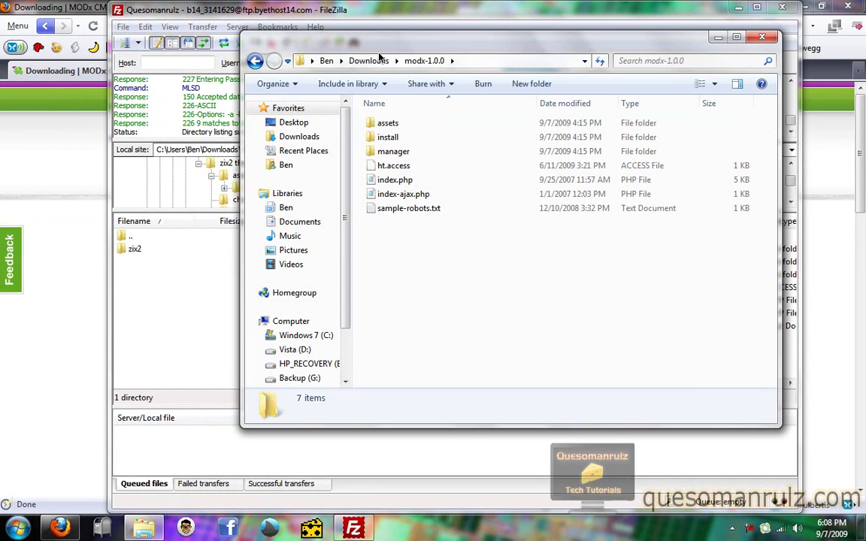
{"action": "left_click_drag", "start_coordinate": [354, 44], "coordinate": [140, 44]}
{"action": "left_click_drag", "start_coordinate": [200, 259], "coordinate": [173, 107]}
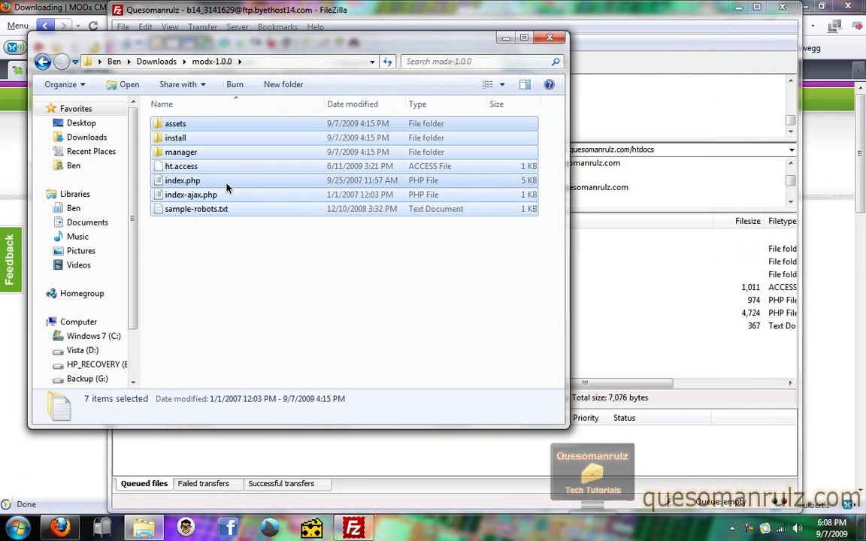
{"action": "left_click_drag", "start_coordinate": [226, 184], "coordinate": [386, 247]}
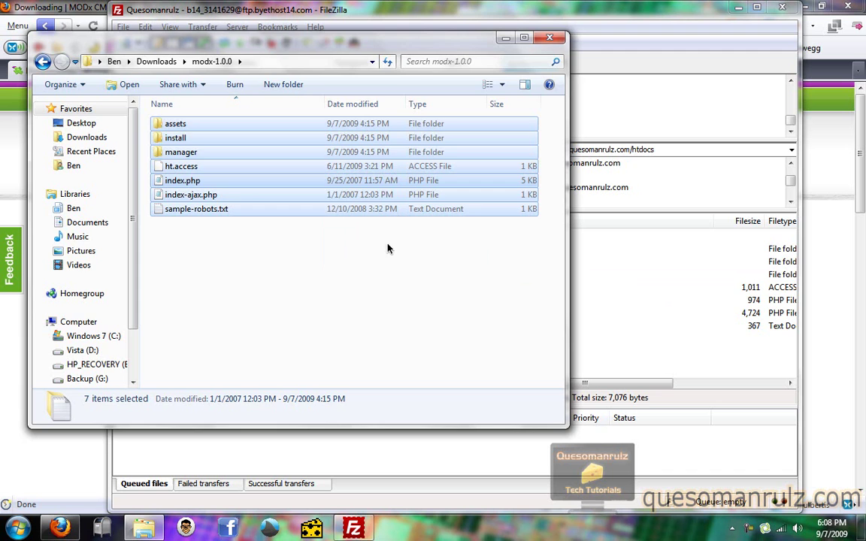
{"action": "left_click", "coordinate": [550, 38]}
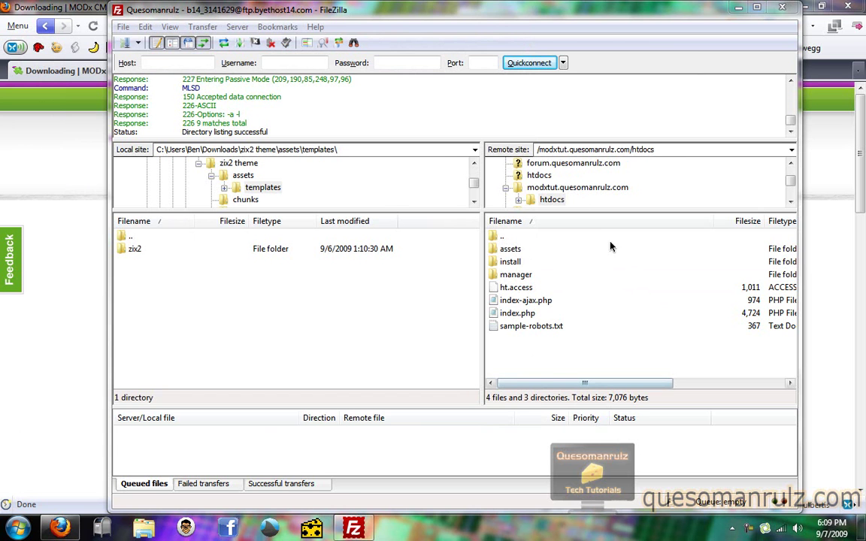
Load modxtut.quesomanrulz.com in a new Firefox tab.
{"action": "left_click", "coordinate": [739, 7]}
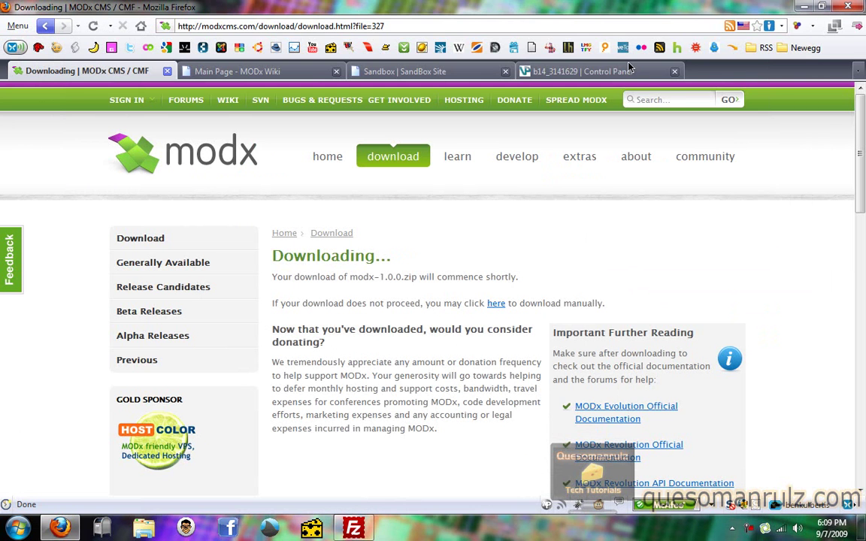
{"action": "double_click", "coordinate": [696, 72]}
{"action": "type", "text": "mo"}
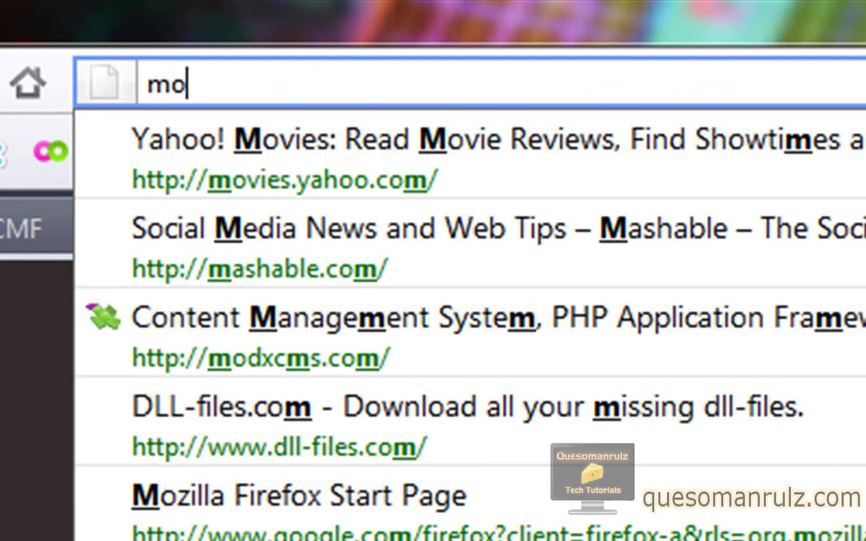
{"action": "type", "text": "dxtut.ques"}
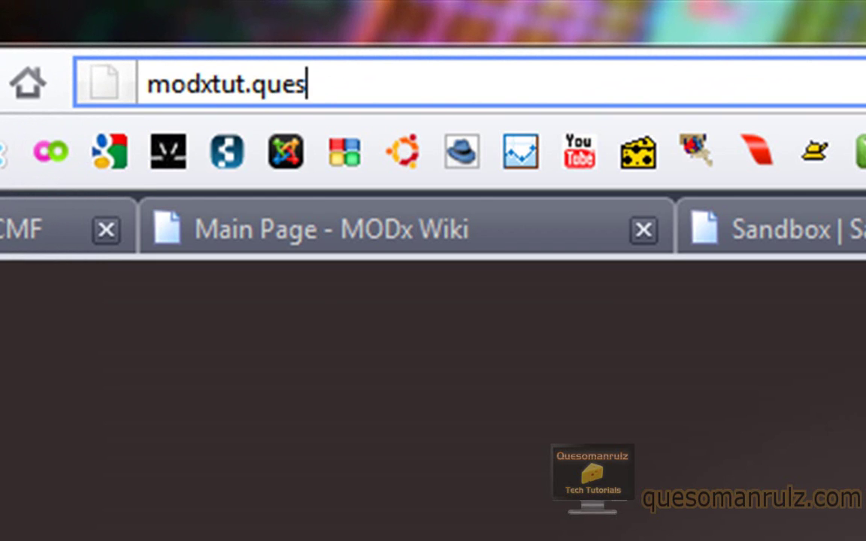
{"action": "type", "text": "omanrulz.com"}
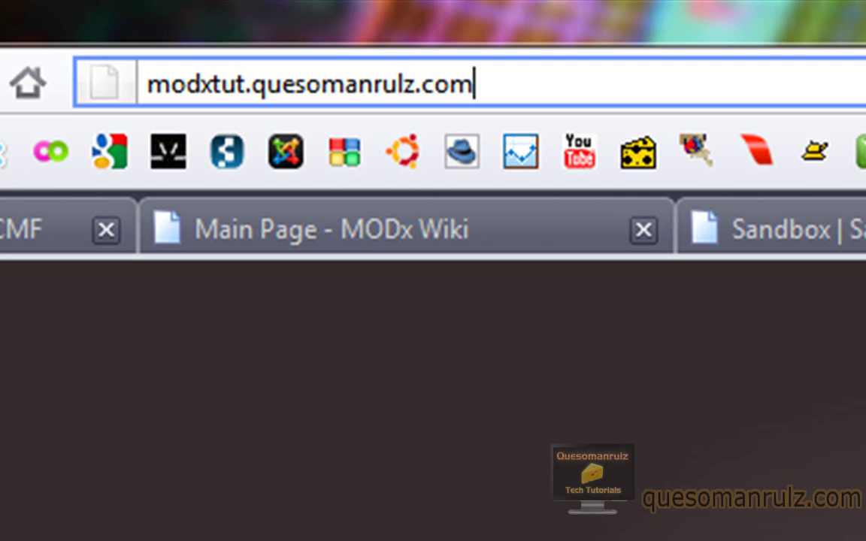
{"action": "key", "text": "Return"}
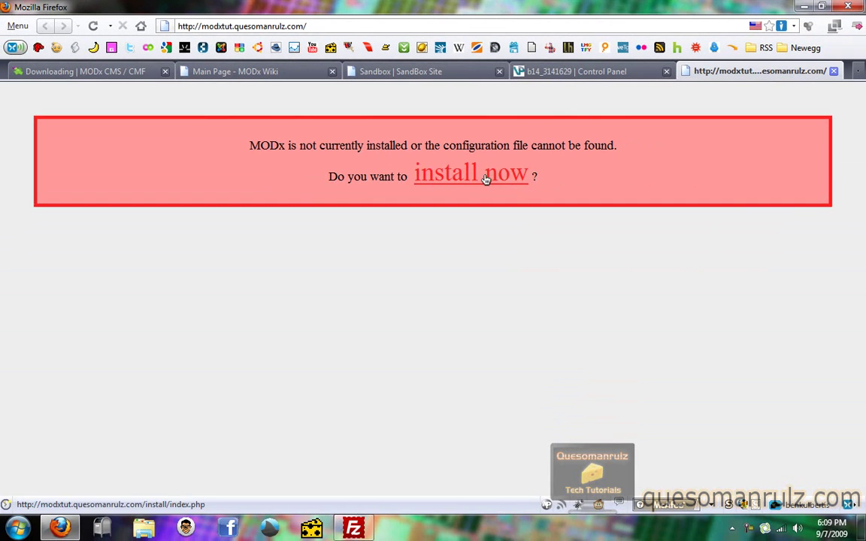
Start the MODx installer, keep English, and continue with New Installation.
{"action": "left_click", "coordinate": [452, 173]}
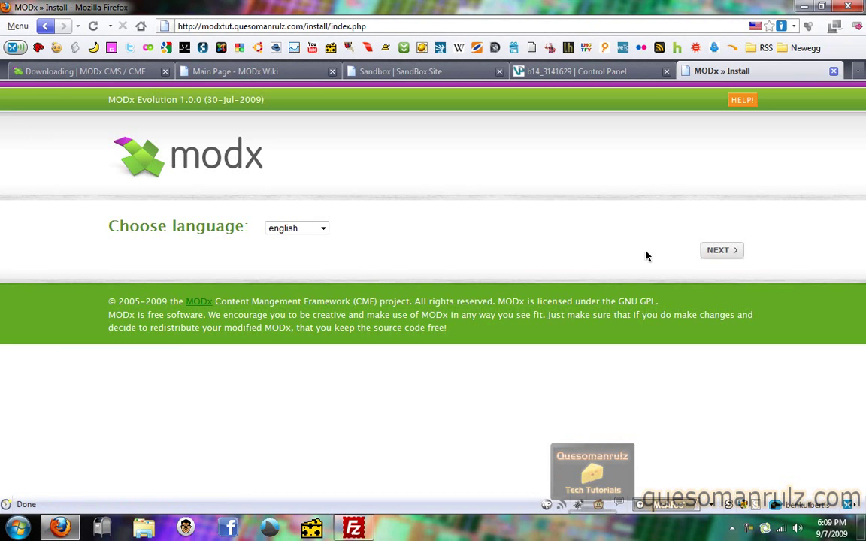
{"action": "left_click", "coordinate": [734, 258]}
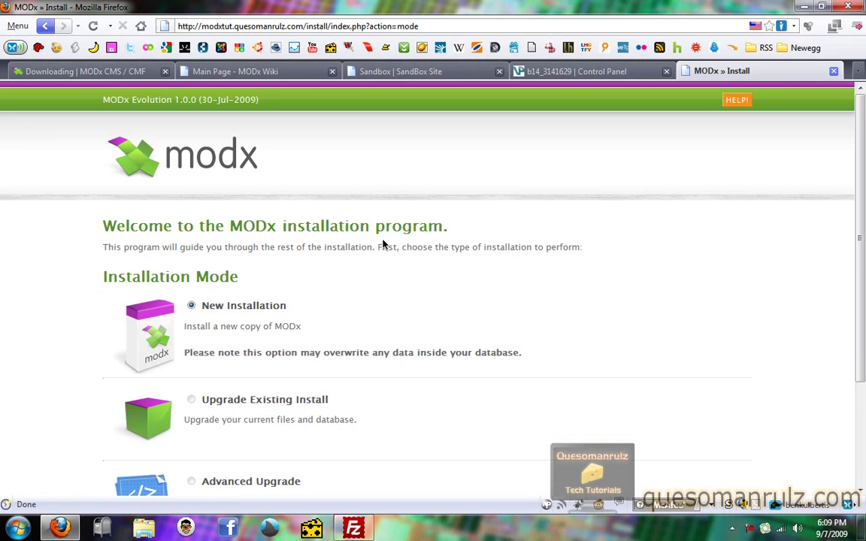
{"action": "scroll", "coordinate": [388, 252], "scroll_direction": "down", "scroll_amount": 1}
{"action": "scroll", "coordinate": [394, 255], "scroll_direction": "down", "scroll_amount": 2}
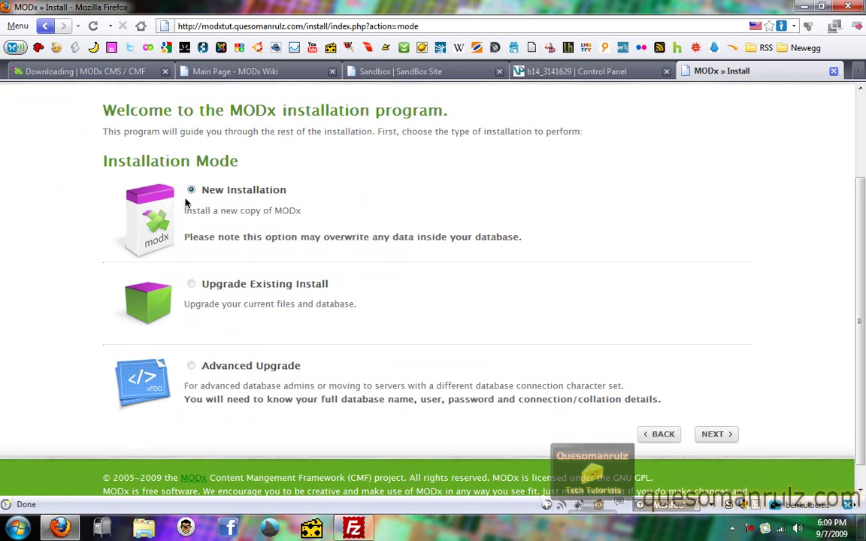
{"action": "left_click", "coordinate": [715, 434]}
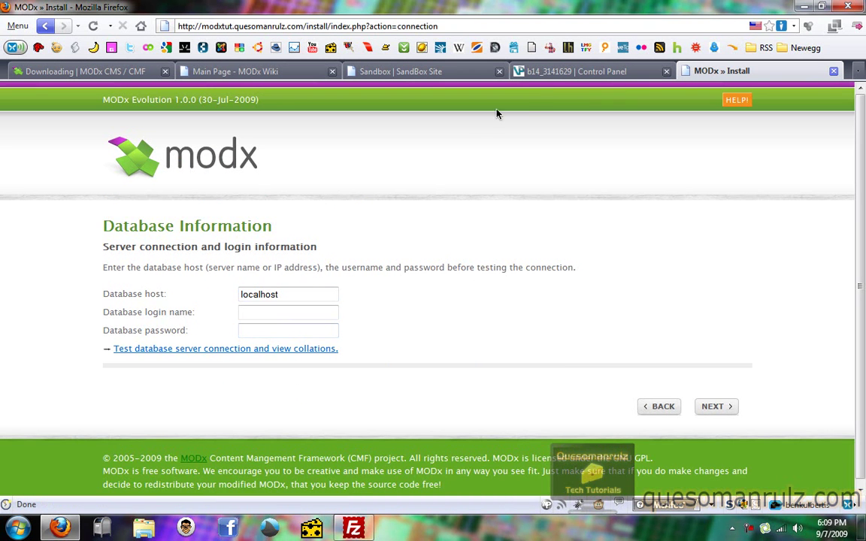
Enter the database password and test the sql311.byethost14.com server connection.
{"action": "left_click", "coordinate": [538, 72]}
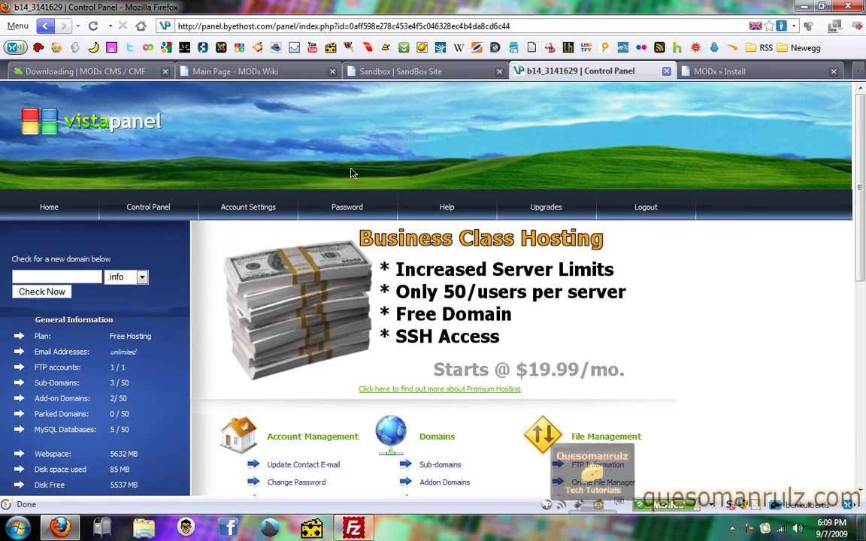
{"action": "scroll", "coordinate": [321, 185], "scroll_direction": "down", "scroll_amount": 2}
{"action": "scroll", "coordinate": [322, 184], "scroll_direction": "down", "scroll_amount": 6}
{"action": "scroll", "coordinate": [299, 205], "scroll_direction": "up", "scroll_amount": 2}
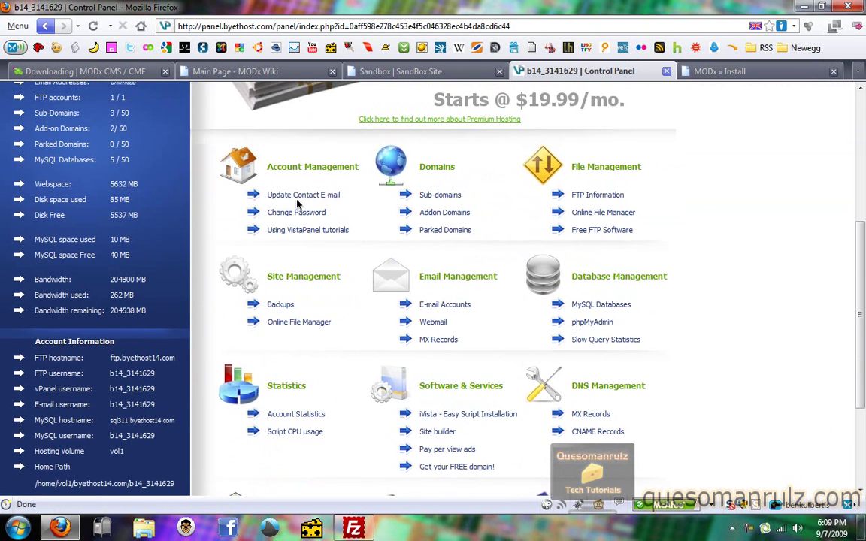
{"action": "scroll", "coordinate": [298, 205], "scroll_direction": "down", "scroll_amount": 3}
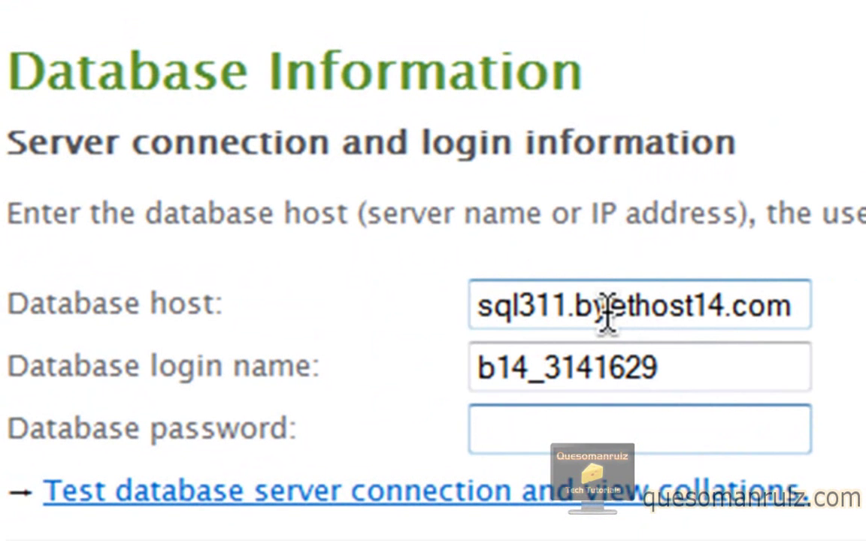
{"action": "type", "text": "********"}
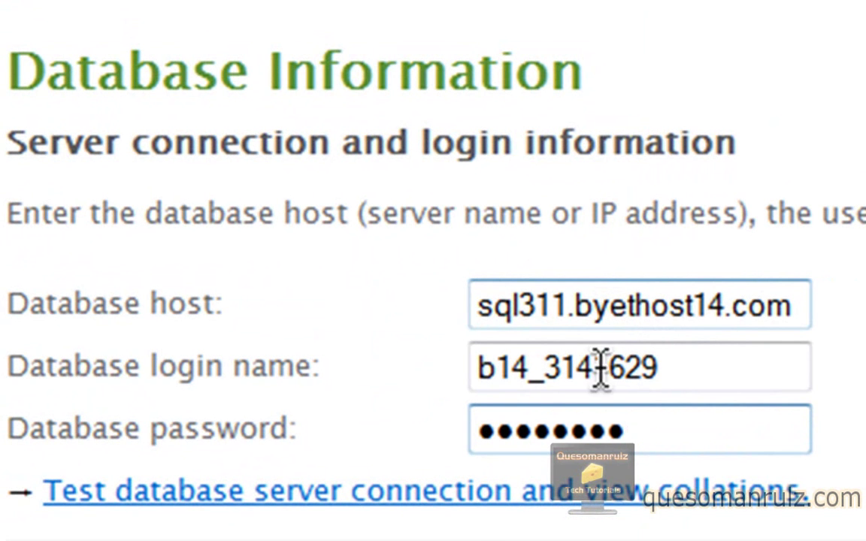
{"action": "left_click", "coordinate": [457, 518]}
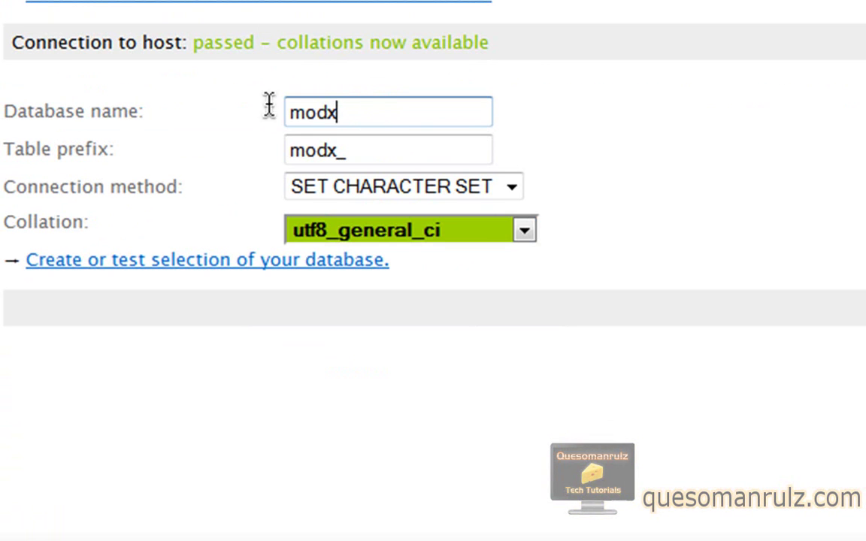
Set database name modxtut with SET NAMES connection method and try creating it.
{"action": "key", "text": "ctrl+a"}
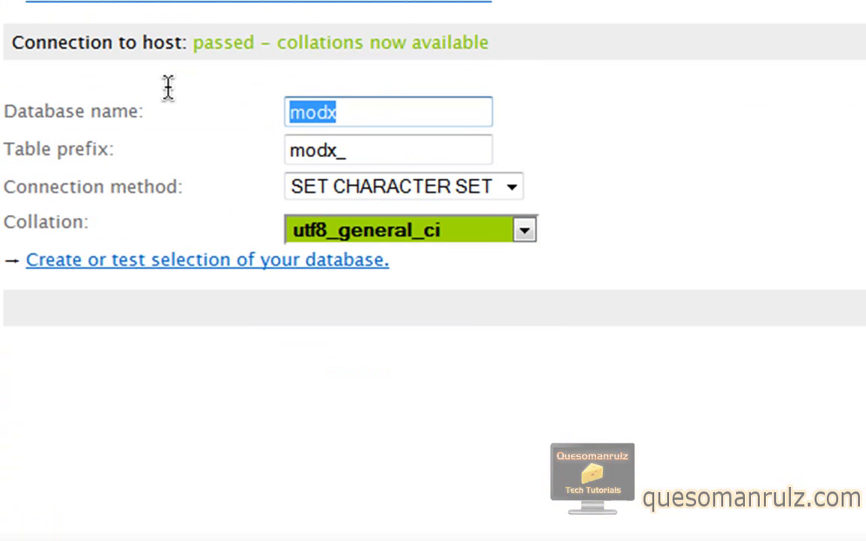
{"action": "type", "text": "modxtut"}
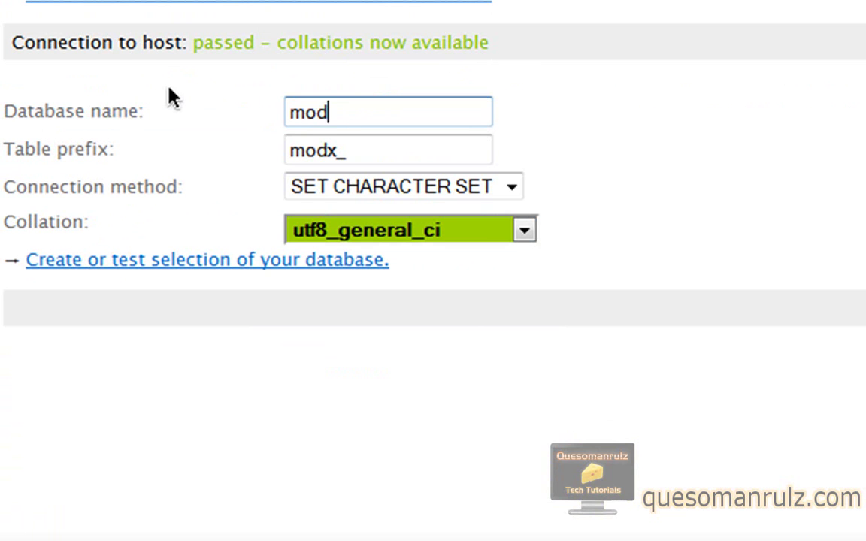
{"action": "left_click", "coordinate": [511, 187]}
{"action": "left_click", "coordinate": [345, 218]}
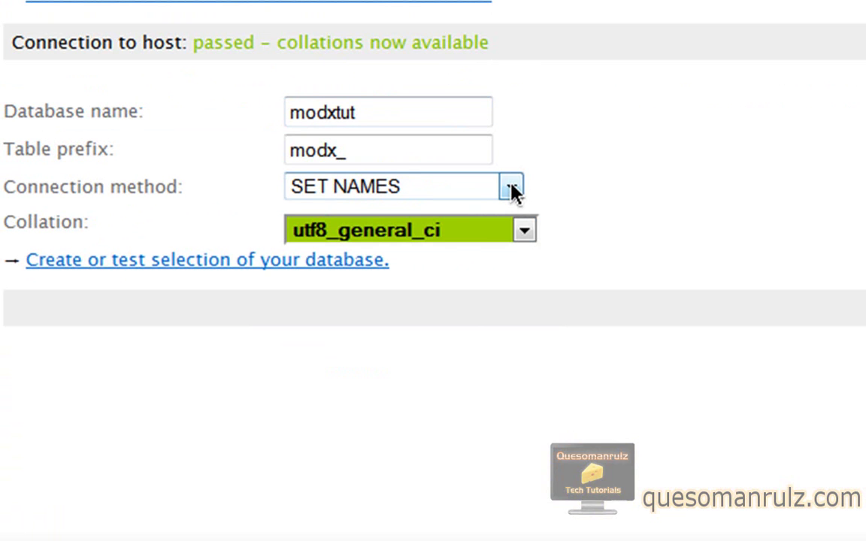
{"action": "left_click", "coordinate": [511, 188]}
{"action": "left_click", "coordinate": [512, 188]}
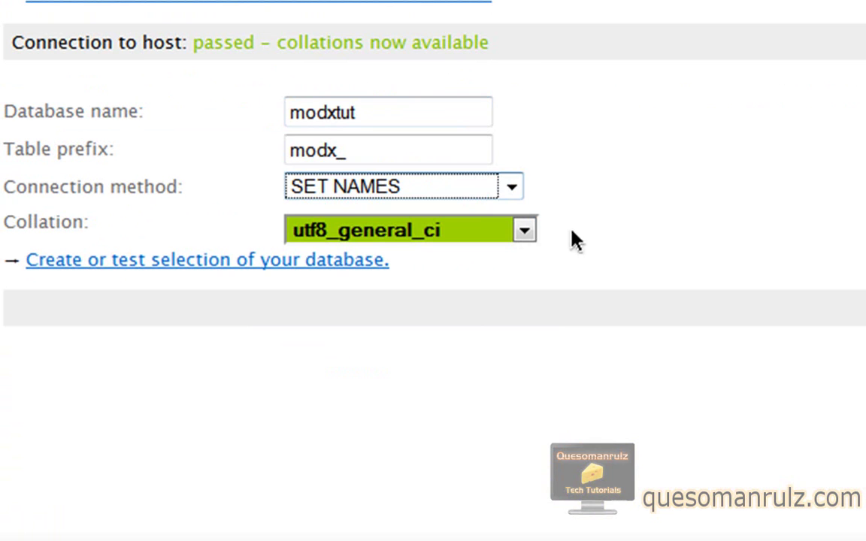
{"action": "left_click", "coordinate": [288, 260]}
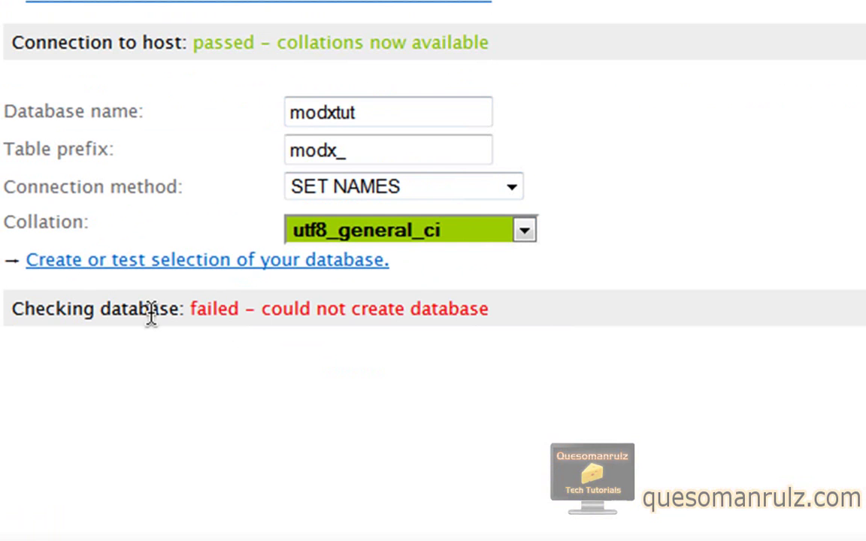
{"action": "left_click_drag", "start_coordinate": [188, 304], "coordinate": [602, 282]}
{"action": "left_click", "coordinate": [586, 312]}
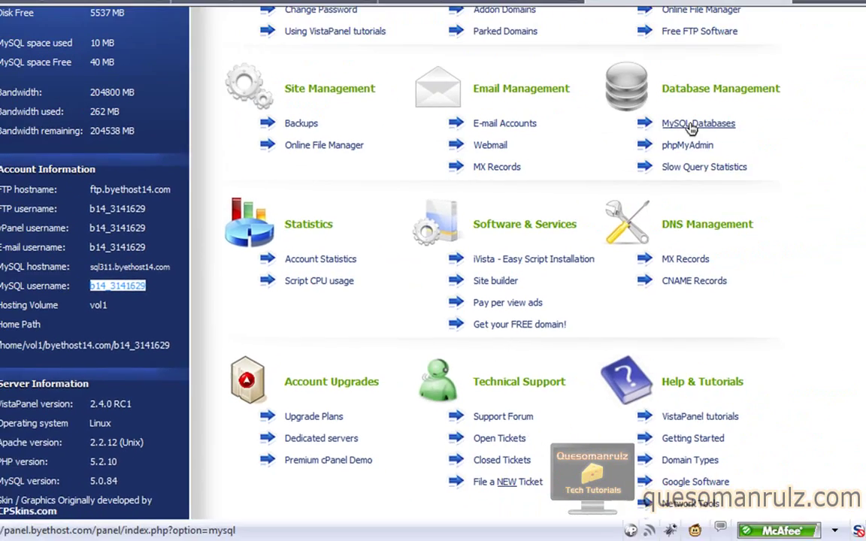
Copy the sandbox2 database's full name from VistaPanel's MySQL Databases list.
{"action": "left_click", "coordinate": [594, 177]}
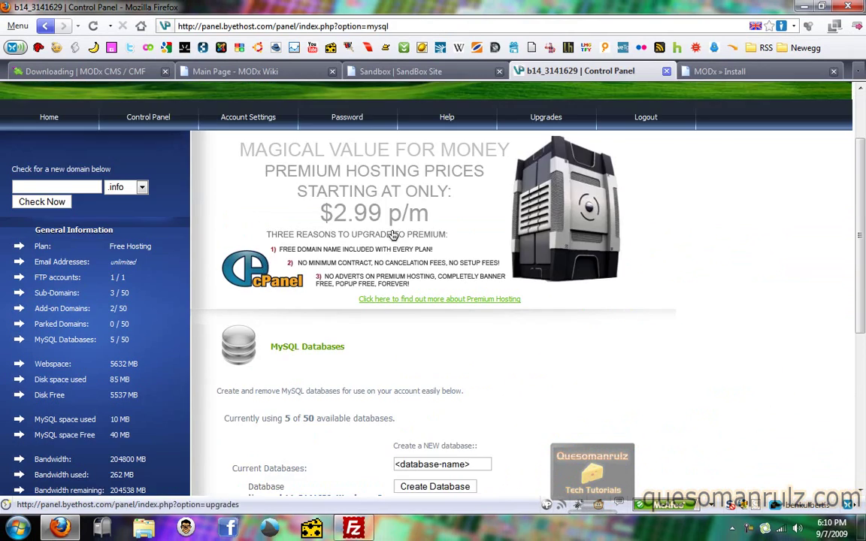
{"action": "scroll", "coordinate": [395, 234], "scroll_direction": "down", "scroll_amount": 5}
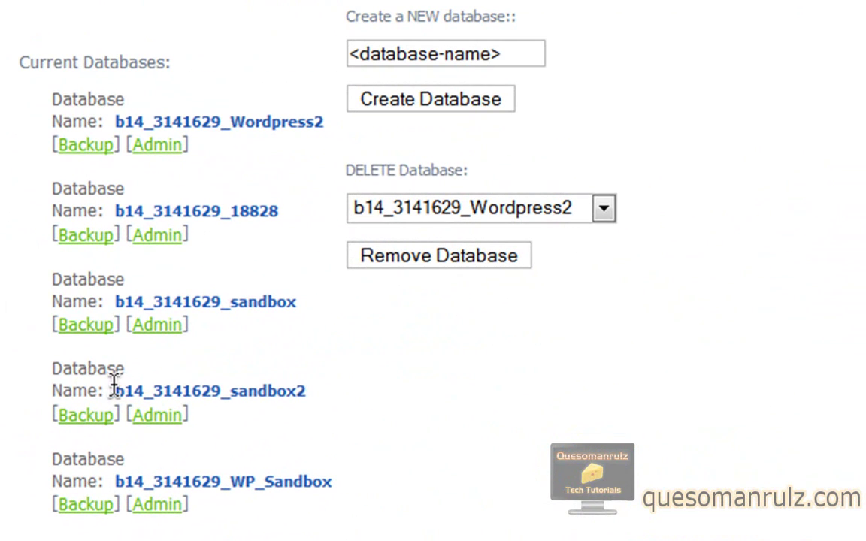
{"action": "left_click_drag", "start_coordinate": [113, 391], "coordinate": [311, 391]}
{"action": "key", "text": "ctrl+c"}
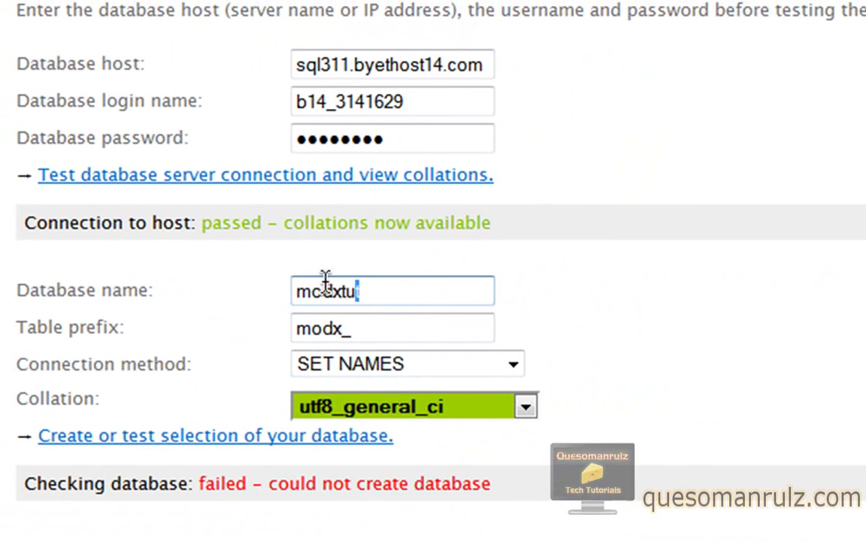
Paste the sandbox2 database name and test the selection so the check passes.
{"action": "double_click", "coordinate": [325, 291]}
{"action": "key", "text": "ctrl+v"}
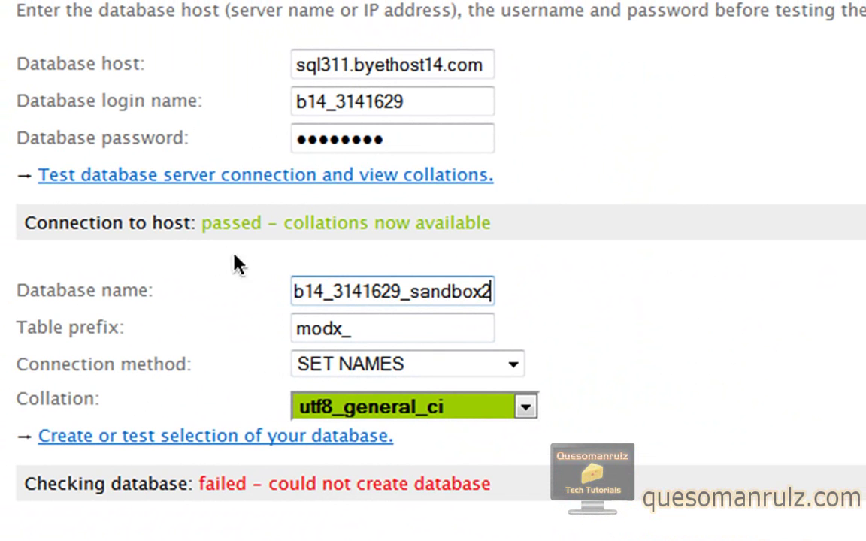
{"action": "left_click", "coordinate": [218, 436]}
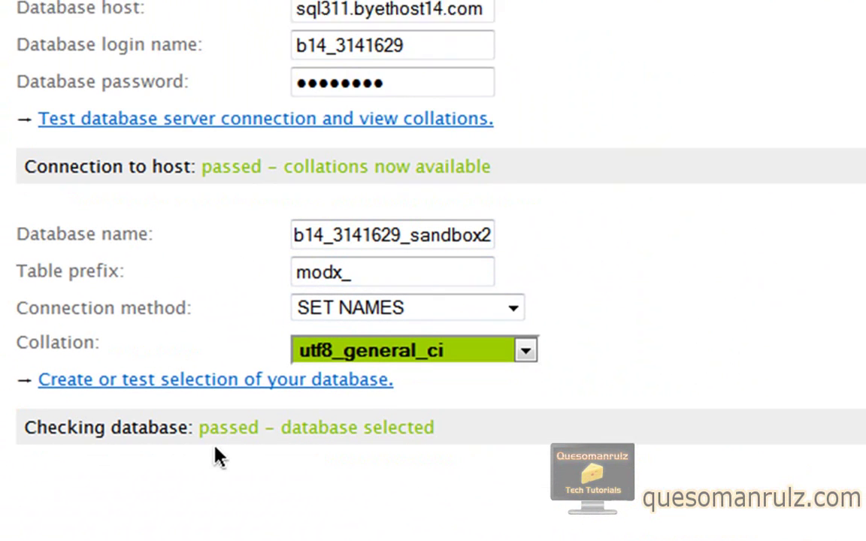
{"action": "scroll", "coordinate": [231, 442], "scroll_direction": "down", "scroll_amount": 5}
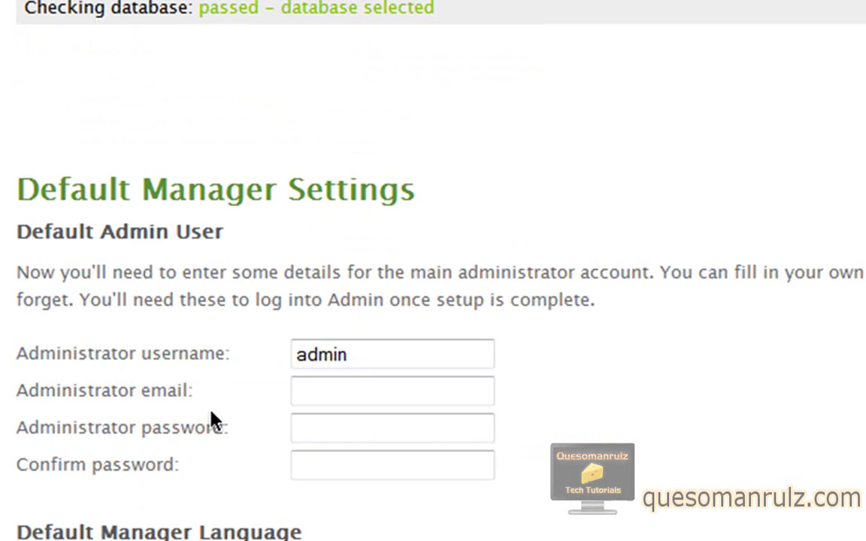
{"action": "scroll", "coordinate": [203, 333], "scroll_direction": "down", "scroll_amount": 1}
Fill in the administrator username, e-mail and password twice, keeping english as manager language.
{"action": "left_click", "coordinate": [399, 255]}
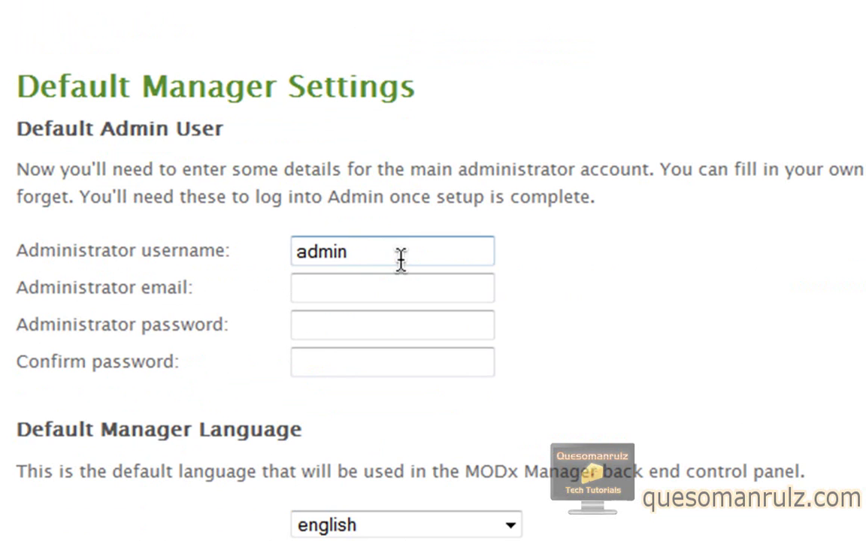
{"action": "double_click", "coordinate": [287, 251]}
{"action": "type", "text": "queso"}
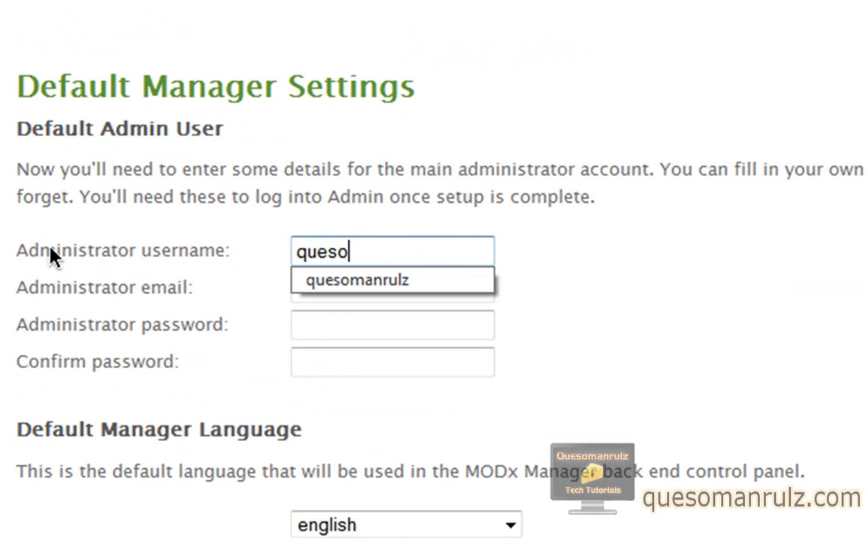
{"action": "type", "text": "manrulz"}
{"action": "key", "text": "Tab"}
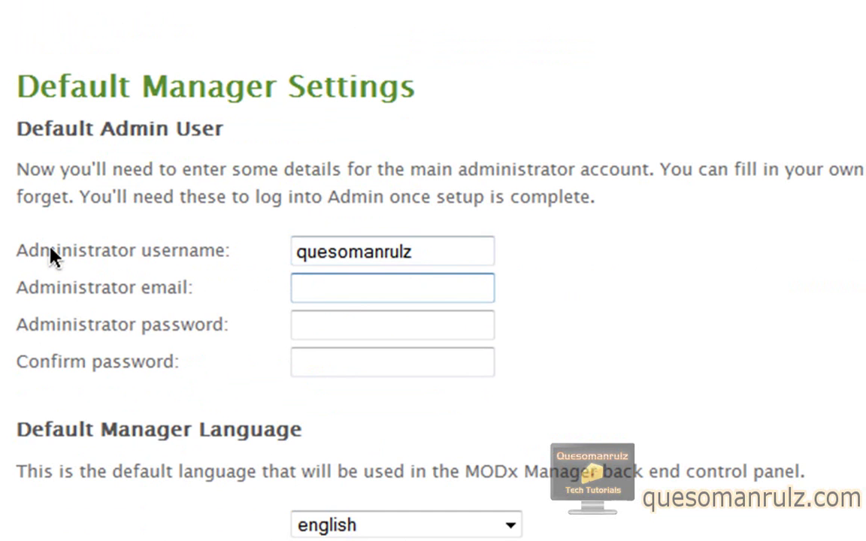
{"action": "type", "text": "queso"}
{"action": "key", "text": "Down"}
{"action": "key", "text": "Return"}
{"action": "key", "text": "Tab"}
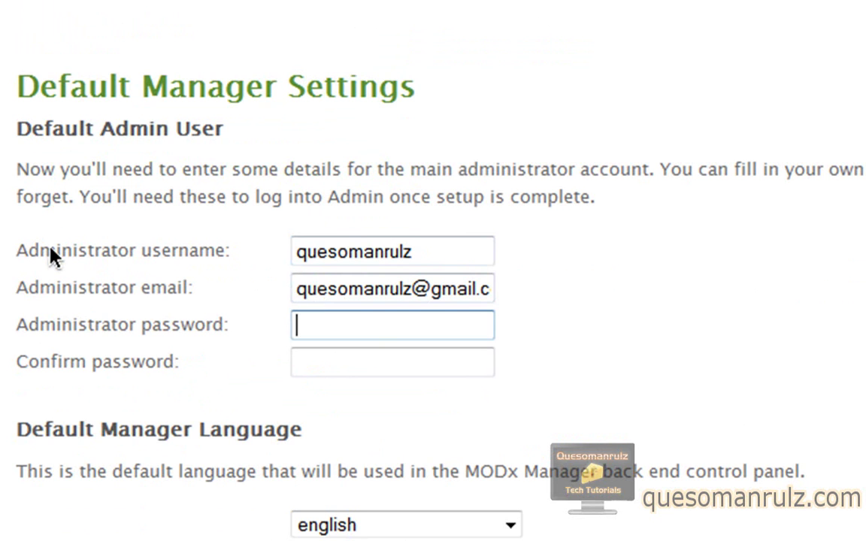
{"action": "type", "text": "password"}
{"action": "key", "text": "Tab"}
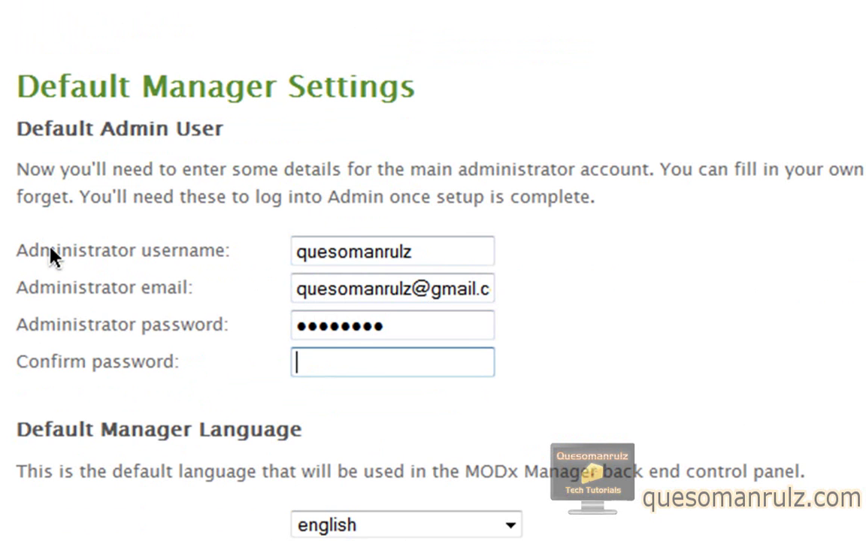
{"action": "type", "text": "password"}
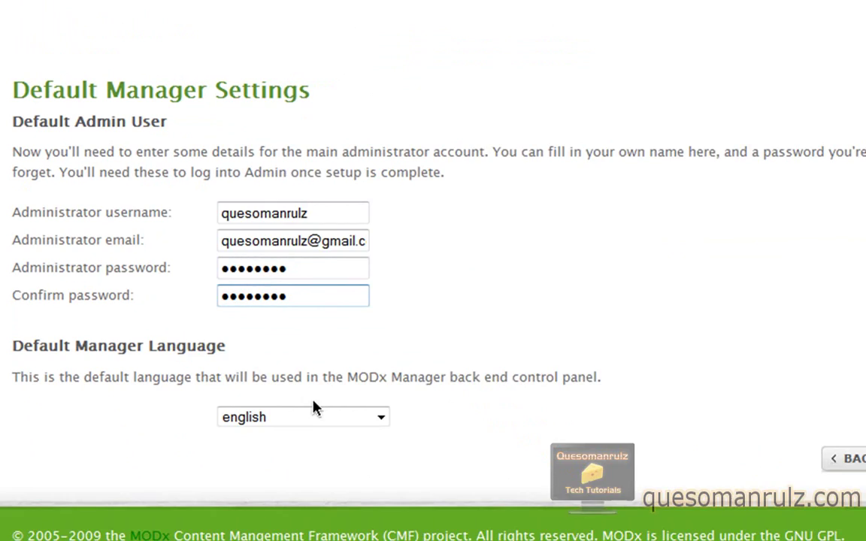
{"action": "left_click", "coordinate": [456, 526]}
{"action": "left_click", "coordinate": [299, 383]}
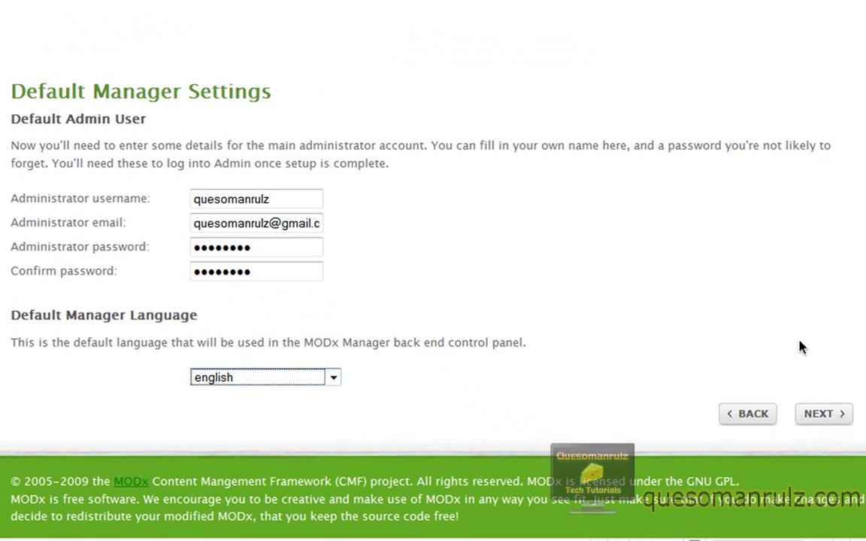
Submit admin settings and select all optional components, including the sample web site.
{"action": "left_click", "coordinate": [825, 415]}
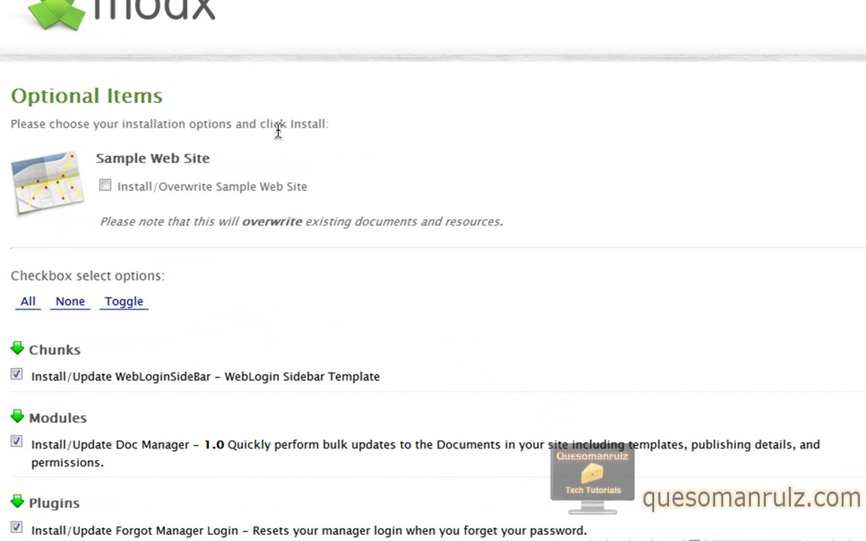
{"action": "left_click", "coordinate": [26, 303]}
{"action": "left_click", "coordinate": [105, 186]}
{"action": "scroll", "coordinate": [434, 271], "scroll_direction": "down", "scroll_amount": 15}
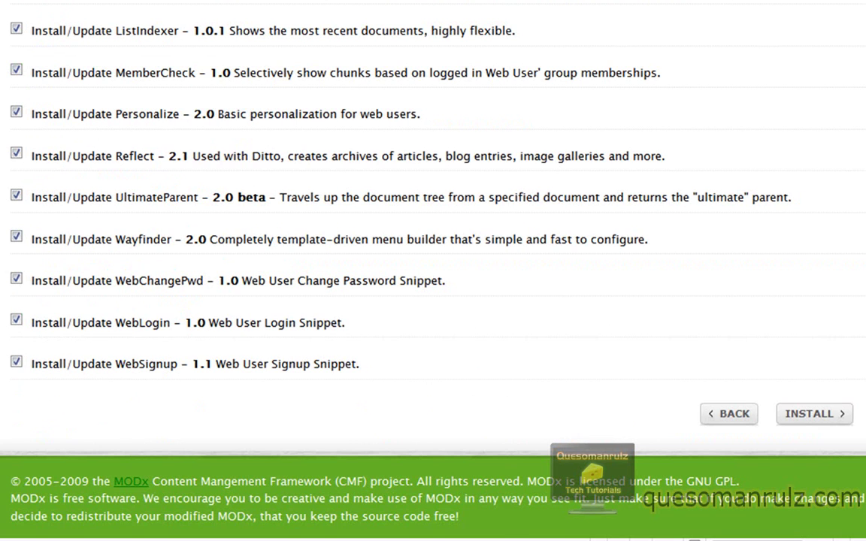
{"action": "left_click", "coordinate": [797, 417]}
Accept the MODx licence terms and run the installation.
{"action": "scroll", "coordinate": [182, 402], "scroll_direction": "down", "scroll_amount": 5}
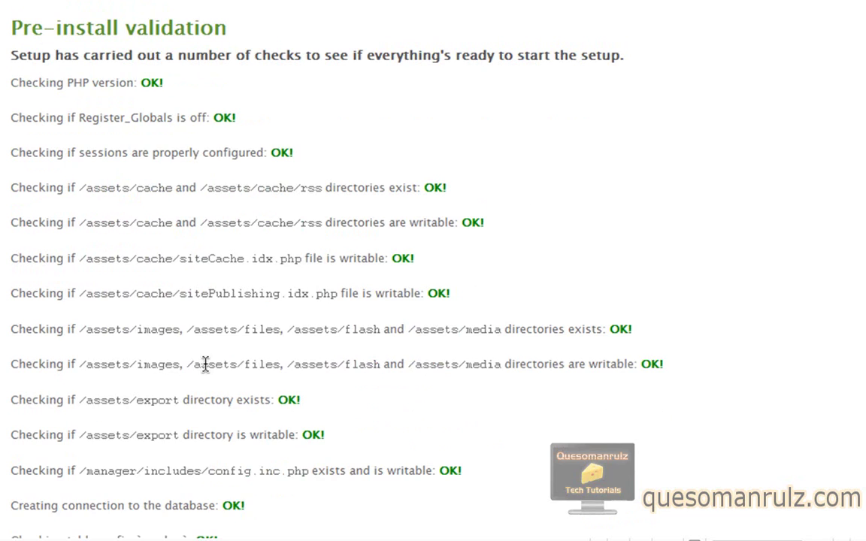
{"action": "scroll", "coordinate": [192, 355], "scroll_direction": "down", "scroll_amount": 2}
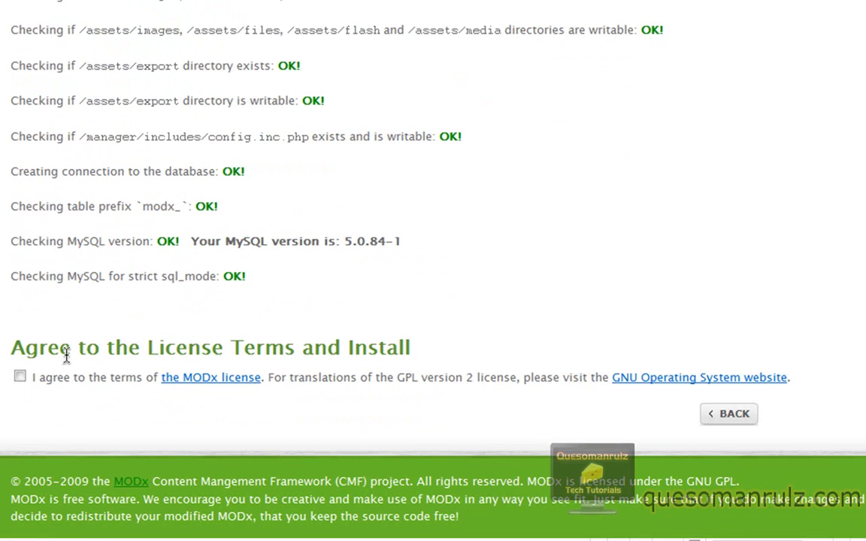
{"action": "scroll", "coordinate": [433, 271], "scroll_direction": "up", "scroll_amount": 7}
{"action": "scroll", "coordinate": [433, 271], "scroll_direction": "down", "scroll_amount": 6}
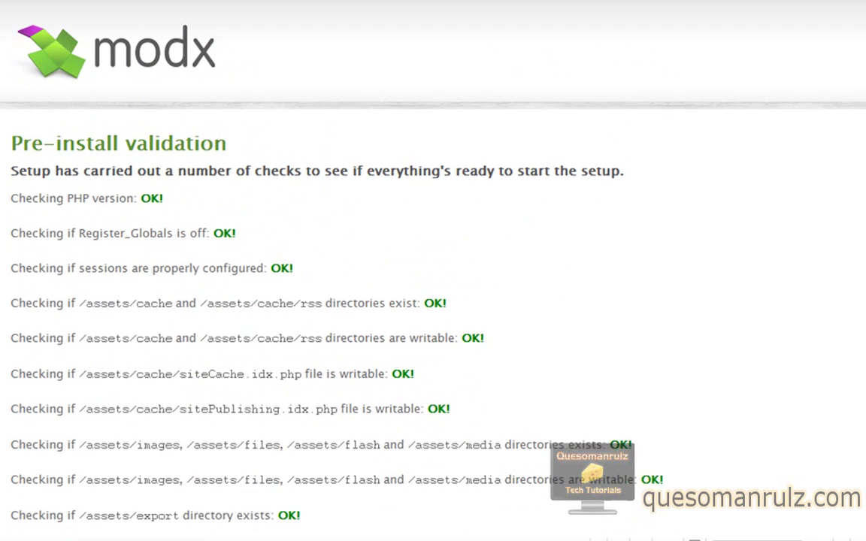
{"action": "scroll", "coordinate": [433, 271], "scroll_direction": "down", "scroll_amount": 1}
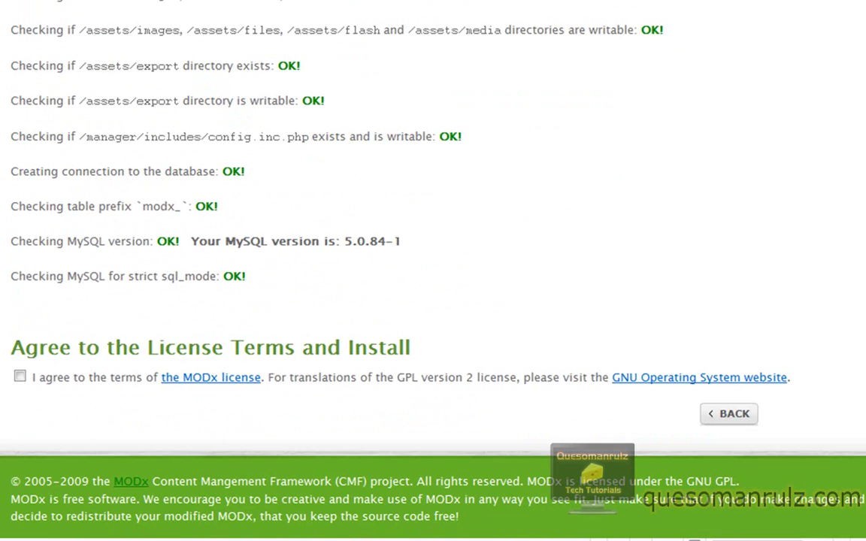
{"action": "left_click", "coordinate": [21, 378]}
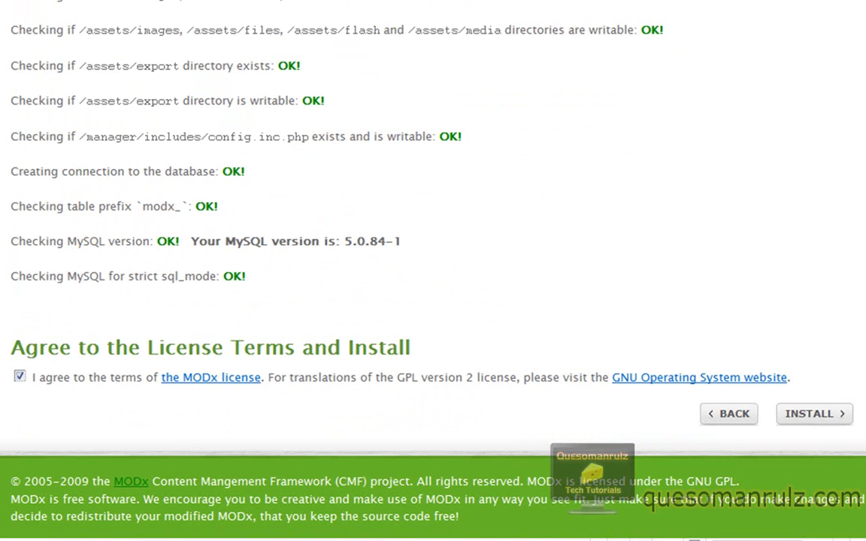
{"action": "left_click", "coordinate": [809, 414]}
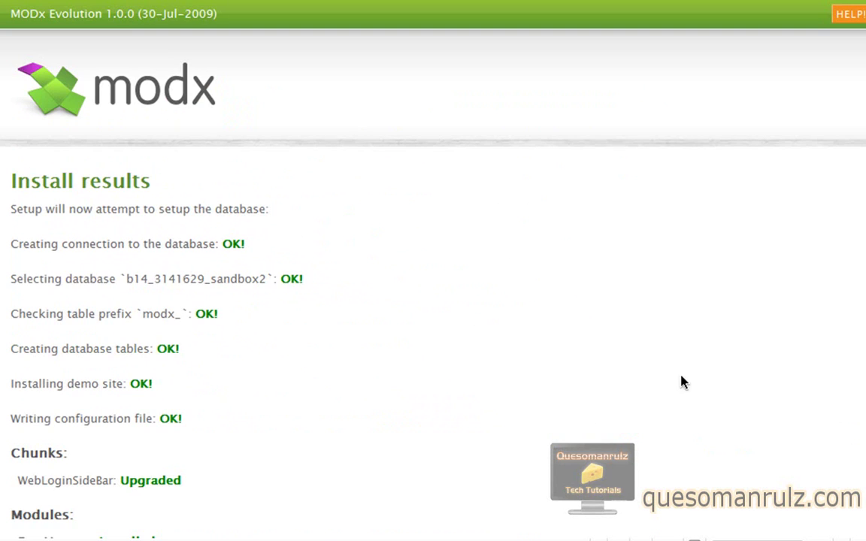
Review the installation success message and close the installer to reach the manager login.
{"action": "scroll", "coordinate": [433, 271], "scroll_direction": "down", "scroll_amount": 10}
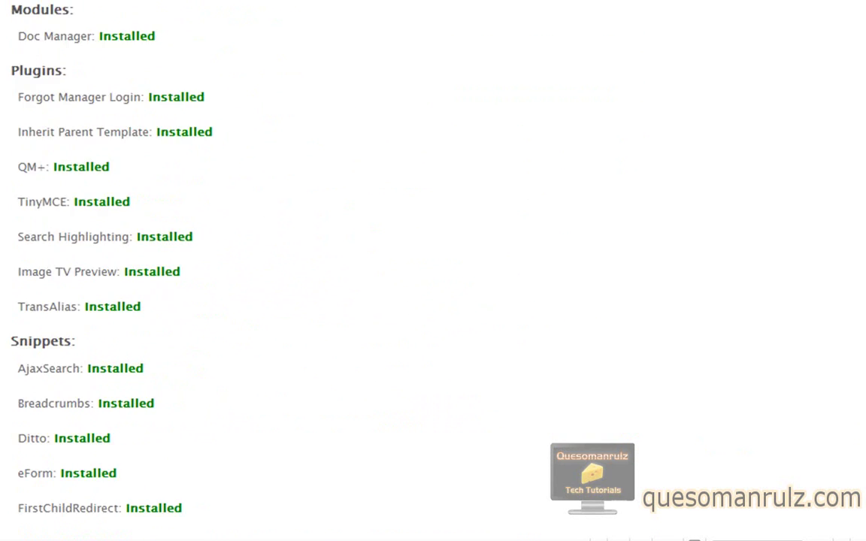
{"action": "scroll", "coordinate": [433, 271], "scroll_direction": "down", "scroll_amount": 6}
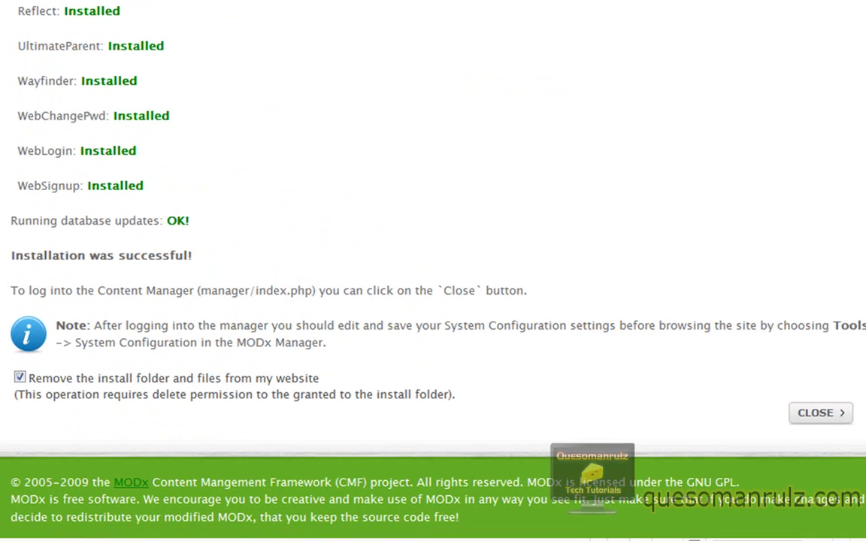
{"action": "left_click_drag", "start_coordinate": [6, 260], "coordinate": [203, 263]}
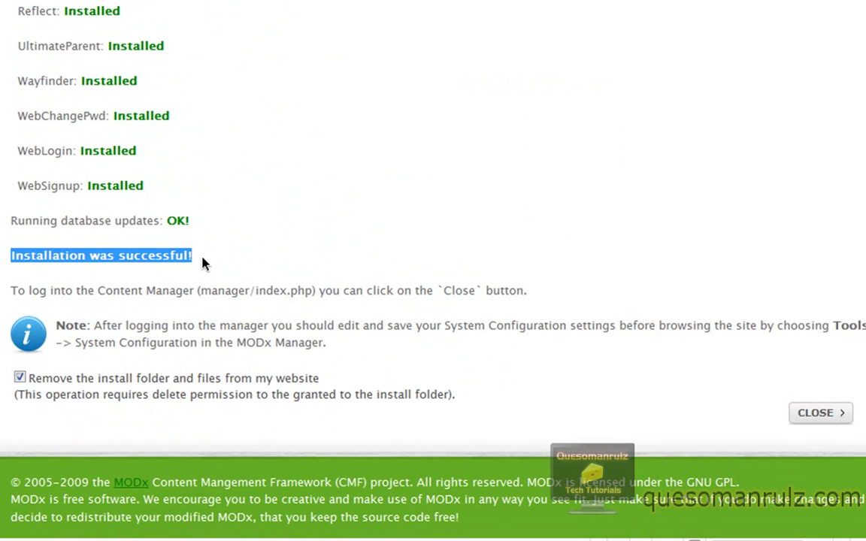
{"action": "left_click", "coordinate": [208, 262]}
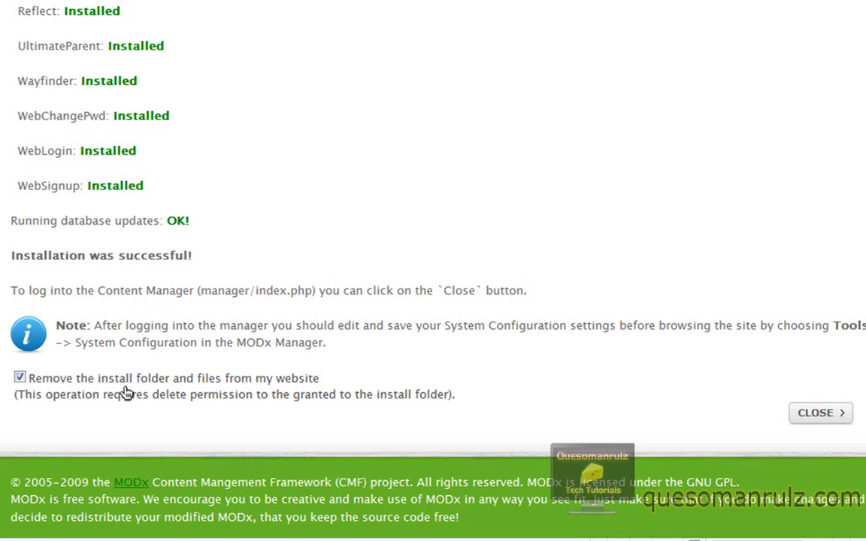
{"action": "left_click", "coordinate": [821, 413]}
{"action": "left_click", "coordinate": [288, 158]}
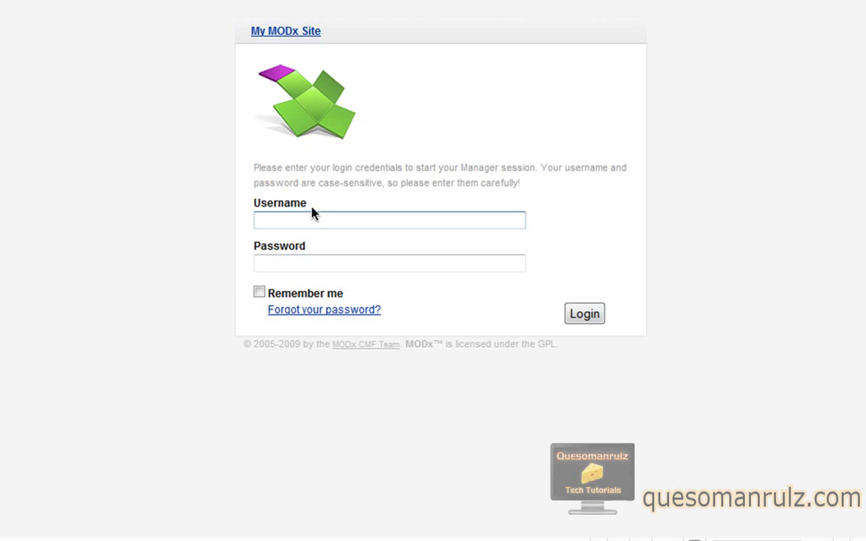
Log in to the MODx Manager with the administrator username and password.
{"action": "left_click", "coordinate": [325, 219]}
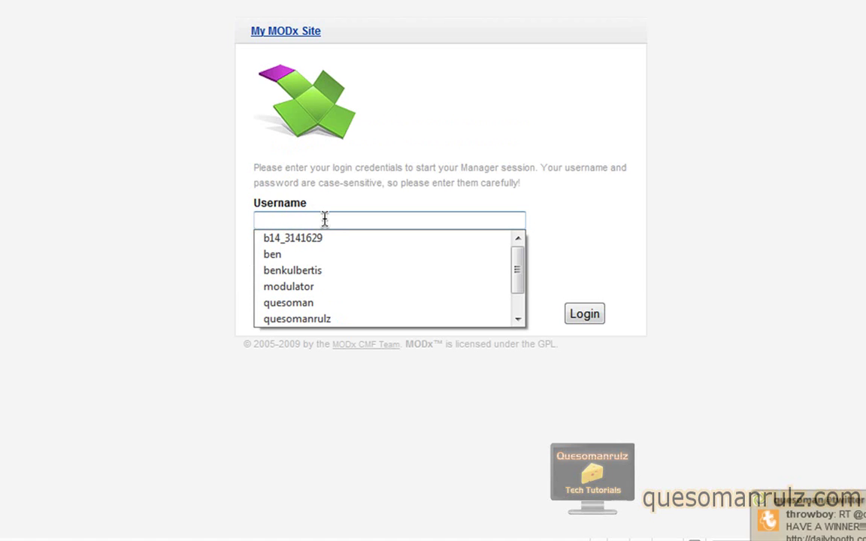
{"action": "type", "text": "quesomanrulz"}
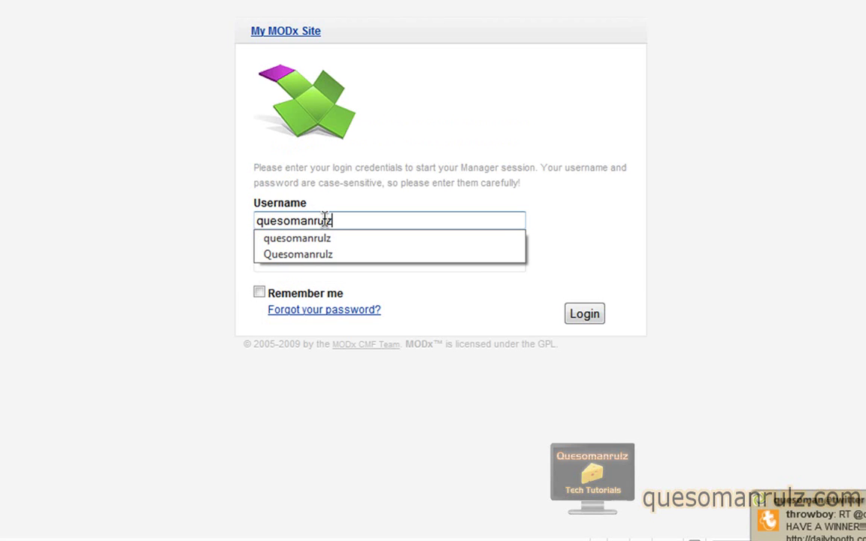
{"action": "key", "text": "Tab"}
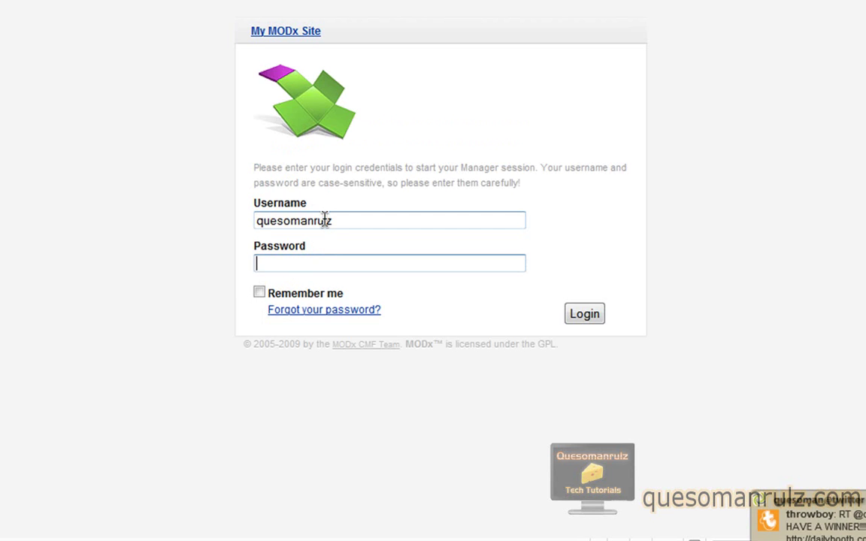
{"action": "type", "text": "••••••••"}
{"action": "key", "text": "Return"}
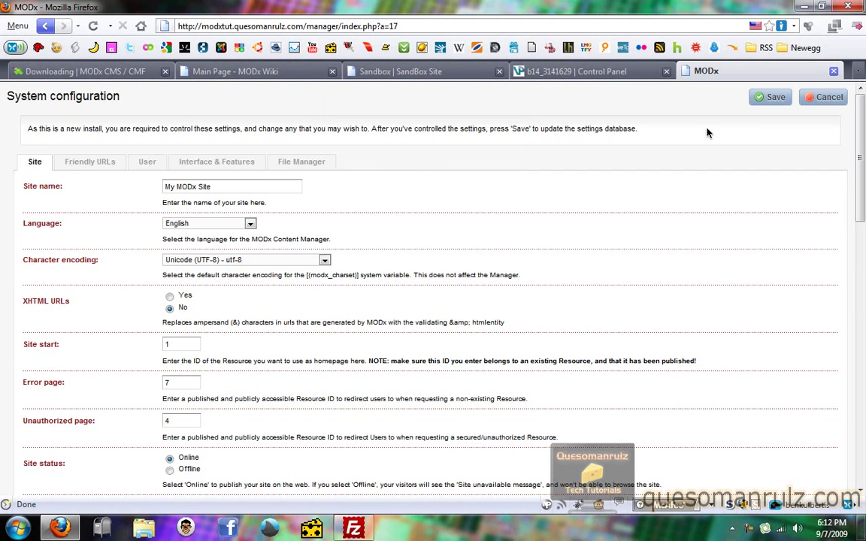
Change the Site name from My MODx Site to MODxTut.
{"action": "scroll", "coordinate": [853, 236], "scroll_direction": "down", "scroll_amount": 1}
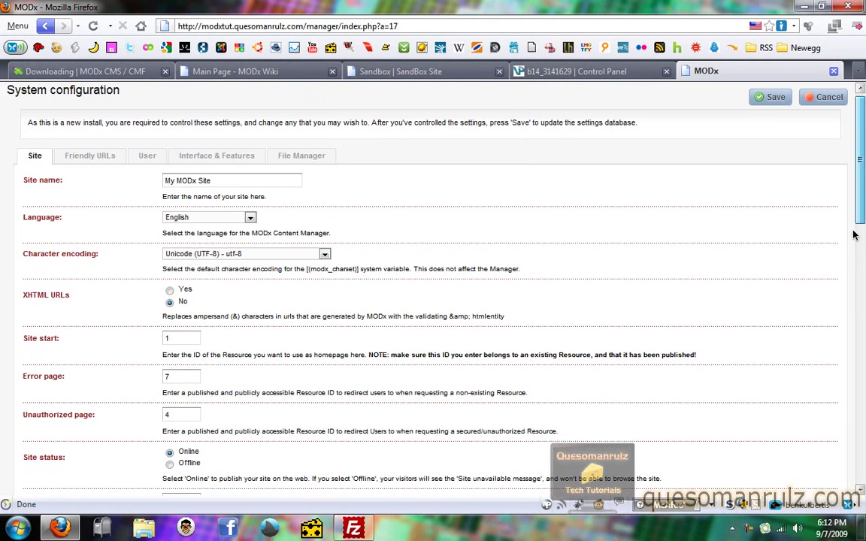
{"action": "scroll", "coordinate": [853, 236], "scroll_direction": "up", "scroll_amount": 1}
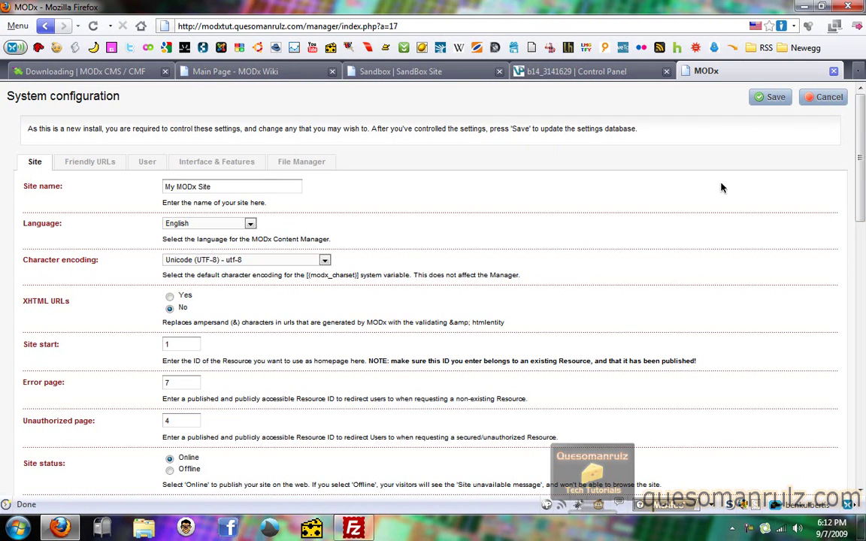
{"action": "left_click_drag", "start_coordinate": [855, 151], "coordinate": [855, 94]}
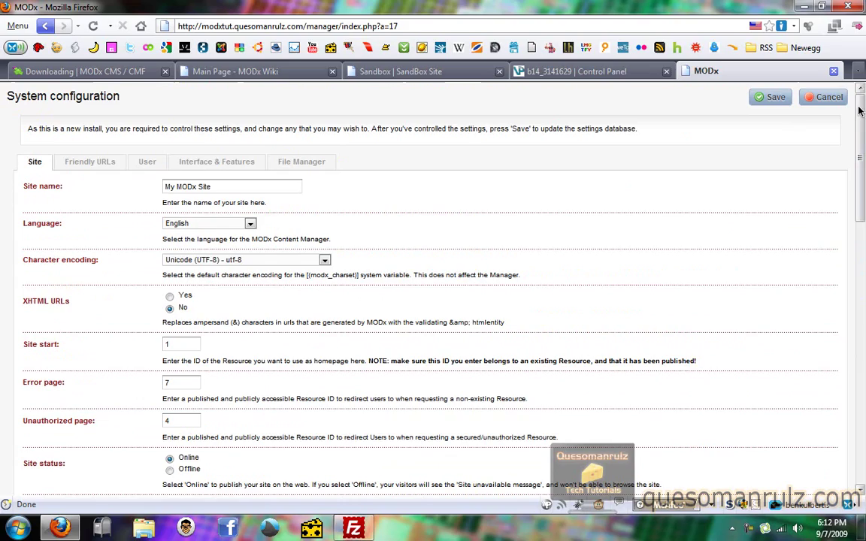
{"action": "left_click_drag", "start_coordinate": [426, 96], "coordinate": [249, 92]}
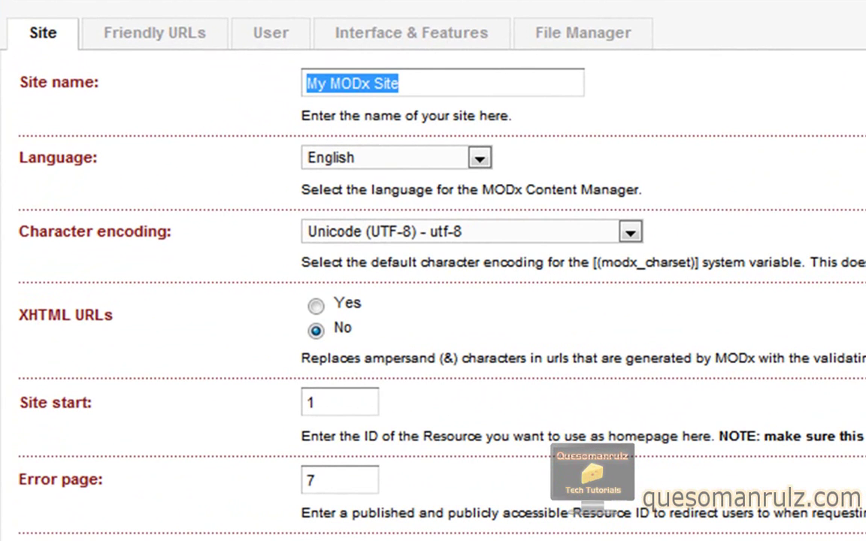
{"action": "type", "text": "Mod"}
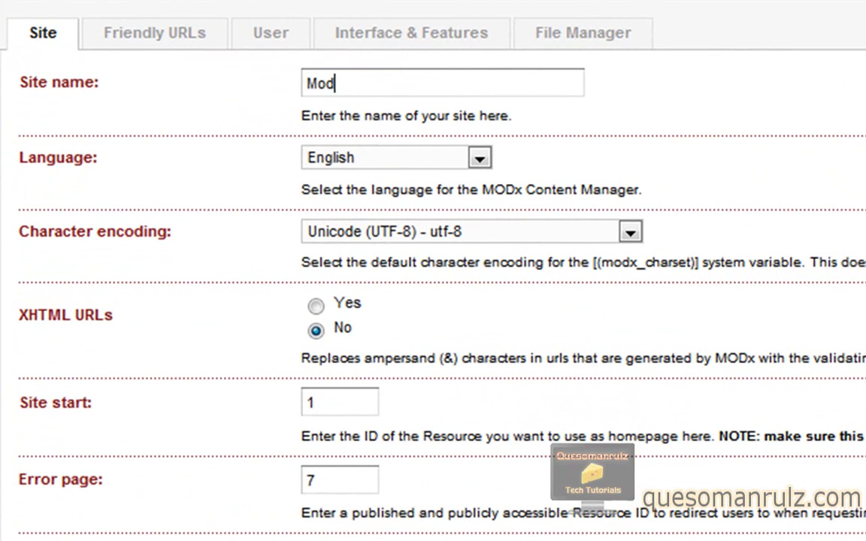
{"action": "key", "text": "BackSpace"}
{"action": "key", "text": "BackSpace"}
{"action": "type", "text": "ODxTut"}
{"action": "key", "text": "Tab"}
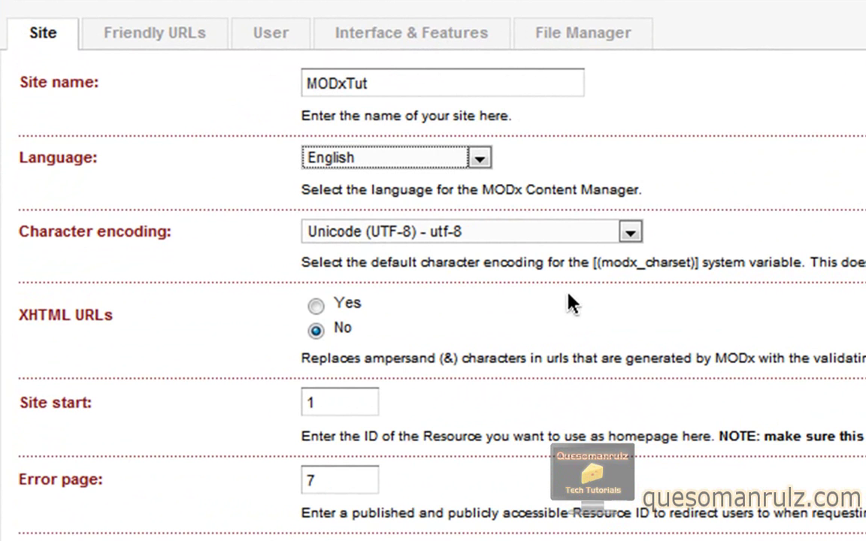
Check the Default Template dropdown stays on Minimal Template.
{"action": "scroll", "coordinate": [521, 256], "scroll_direction": "down", "scroll_amount": 1}
{"action": "scroll", "coordinate": [309, 258], "scroll_direction": "down", "scroll_amount": 4}
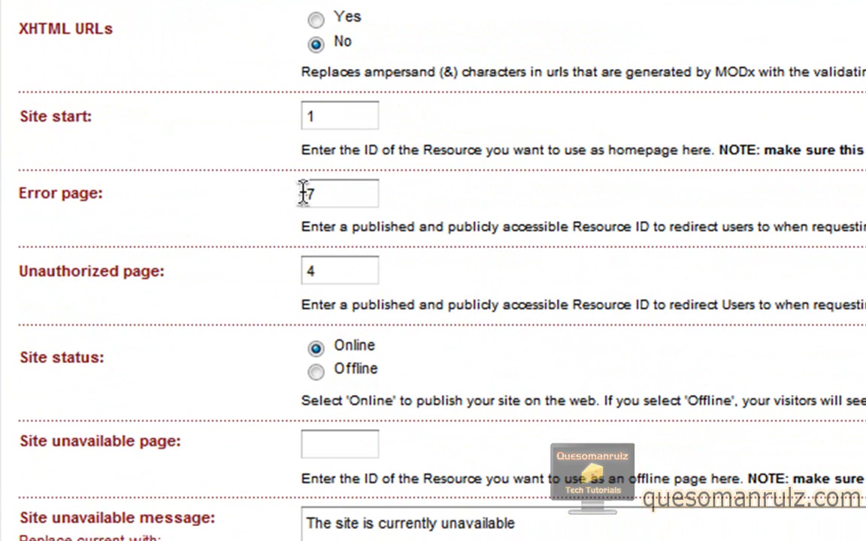
{"action": "scroll", "coordinate": [294, 111], "scroll_direction": "down", "scroll_amount": 4}
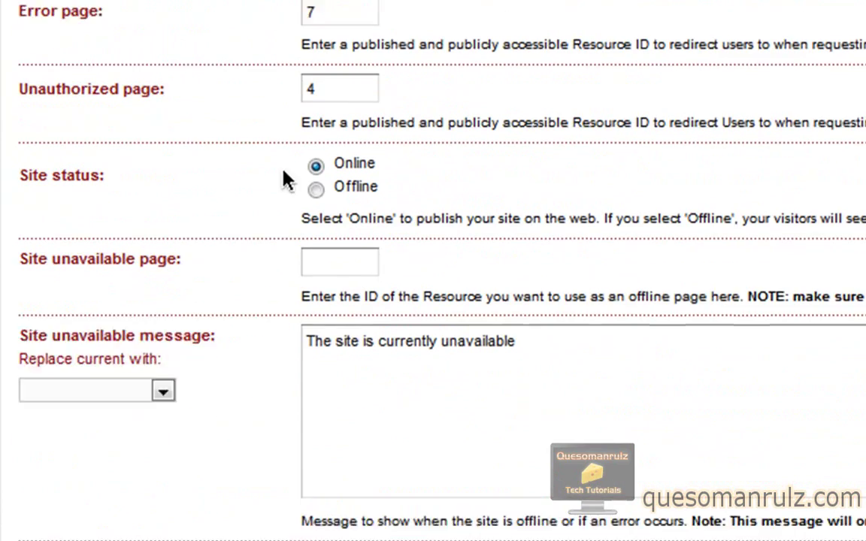
{"action": "scroll", "coordinate": [284, 223], "scroll_direction": "down", "scroll_amount": 8}
{"action": "left_click", "coordinate": [494, 217]}
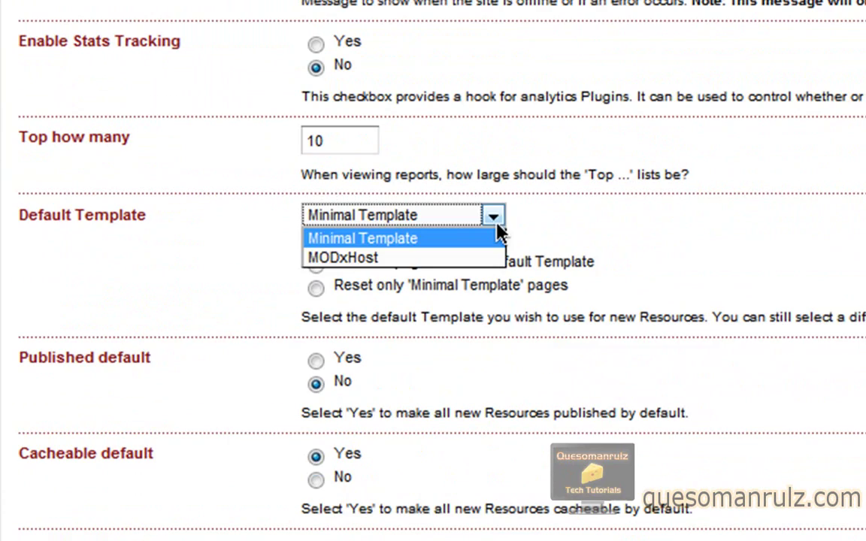
{"action": "scroll", "coordinate": [544, 332], "scroll_direction": "down", "scroll_amount": 11}
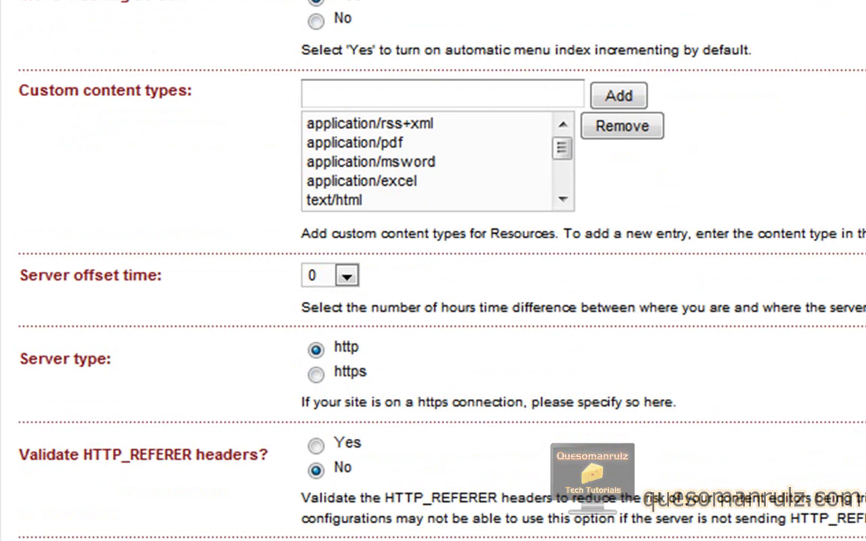
{"action": "scroll", "coordinate": [433, 271], "scroll_direction": "up", "scroll_amount": 20}
On the Friendly URLs settings, turn friendly URLs on to reveal their options, then back off.
{"action": "left_click", "coordinate": [149, 34]}
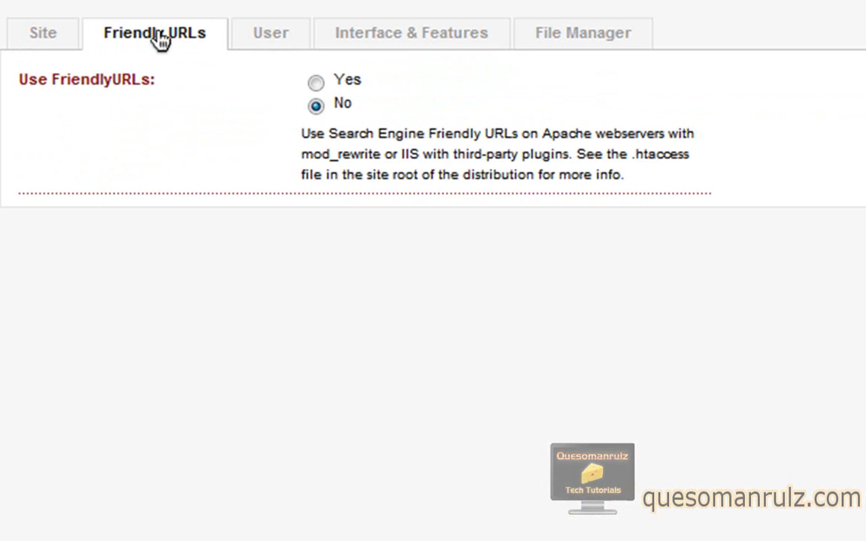
{"action": "left_click", "coordinate": [316, 81]}
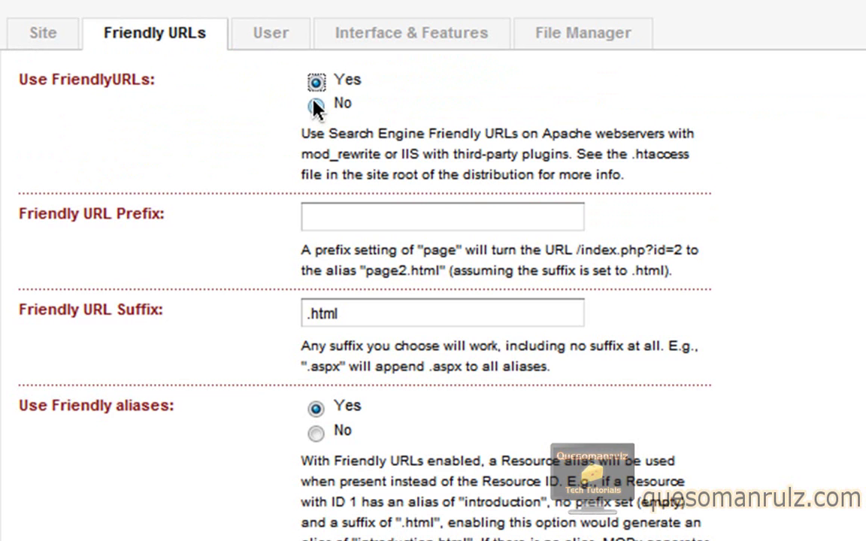
{"action": "left_click", "coordinate": [316, 107]}
Scroll through the User settings, briefly highlighting the E-mail subject setting.
{"action": "left_click", "coordinate": [274, 33]}
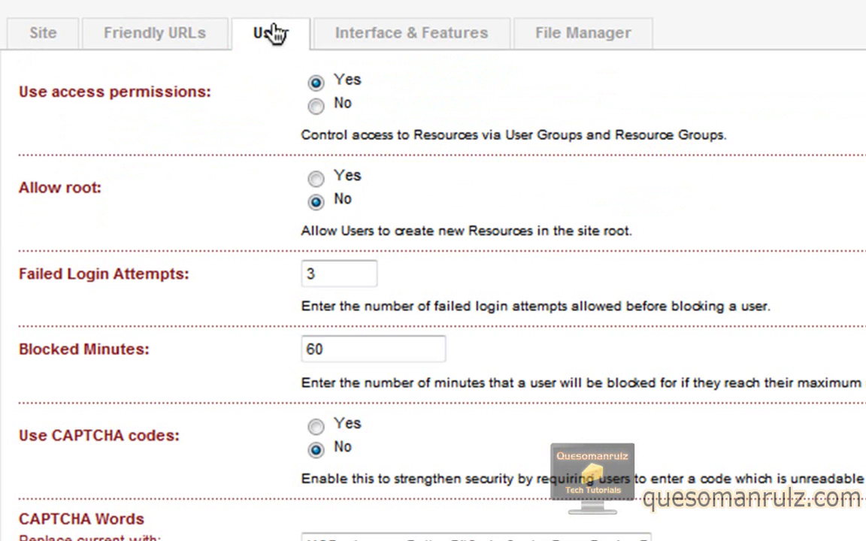
{"action": "scroll", "coordinate": [570, 292], "scroll_direction": "down", "scroll_amount": 5}
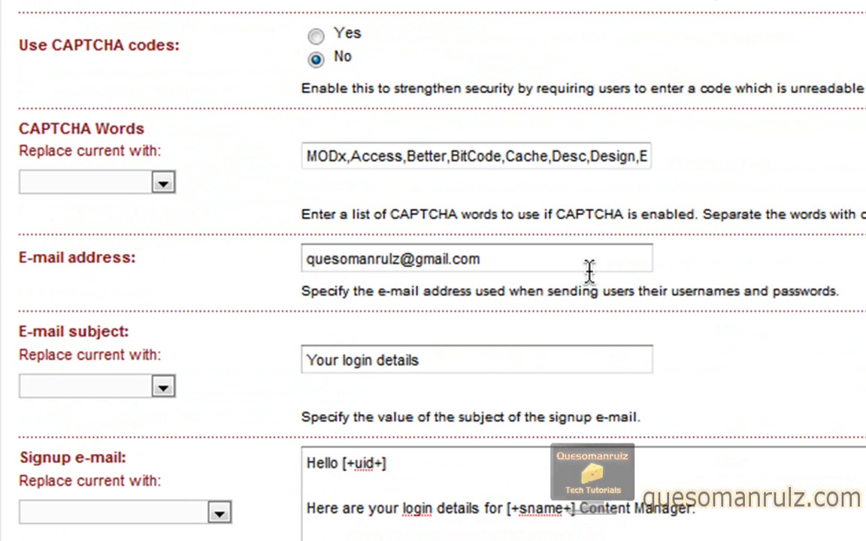
{"action": "scroll", "coordinate": [433, 271], "scroll_direction": "down", "scroll_amount": 3}
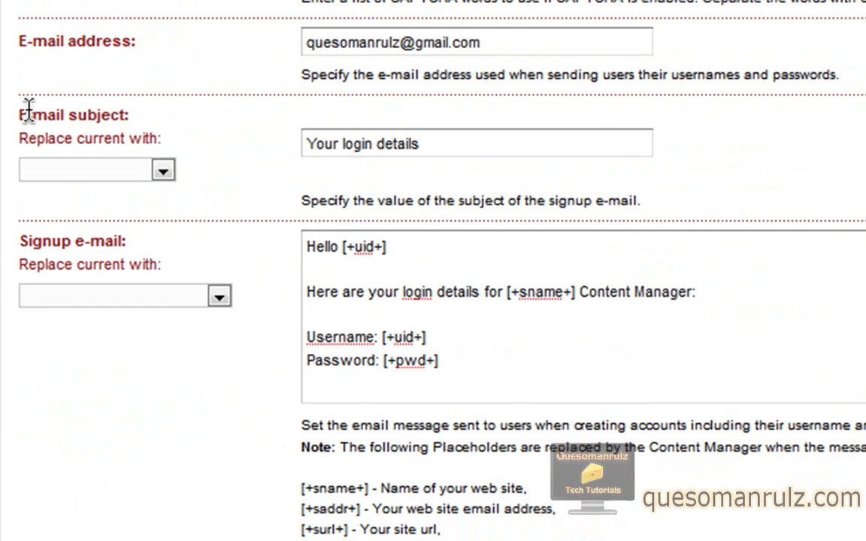
{"action": "left_click_drag", "start_coordinate": [10, 124], "coordinate": [233, 169]}
{"action": "left_click", "coordinate": [241, 181]}
{"action": "scroll", "coordinate": [433, 270], "scroll_direction": "down", "scroll_amount": 10}
{"action": "scroll", "coordinate": [433, 271], "scroll_direction": "up", "scroll_amount": 20}
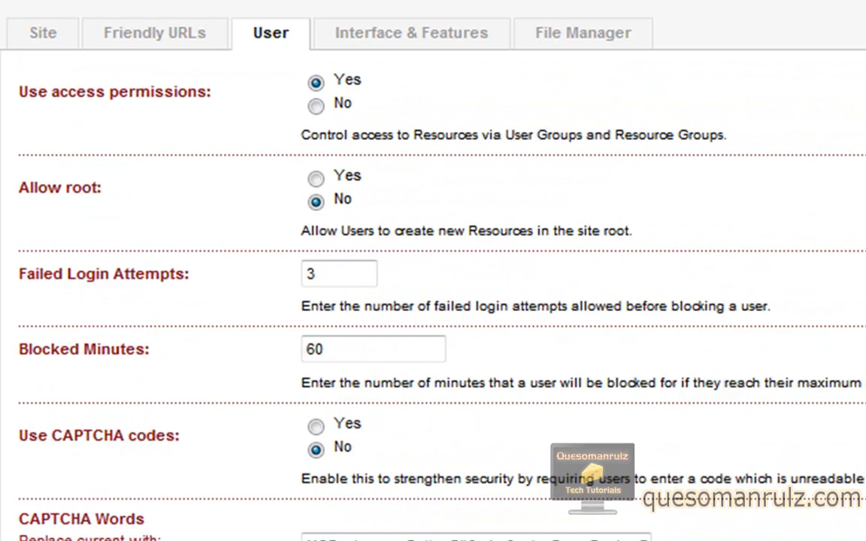
Switch between the File Manager and Interface & Features settings, ending on Interface & Features.
{"action": "left_click", "coordinate": [359, 36]}
{"action": "left_click", "coordinate": [572, 44]}
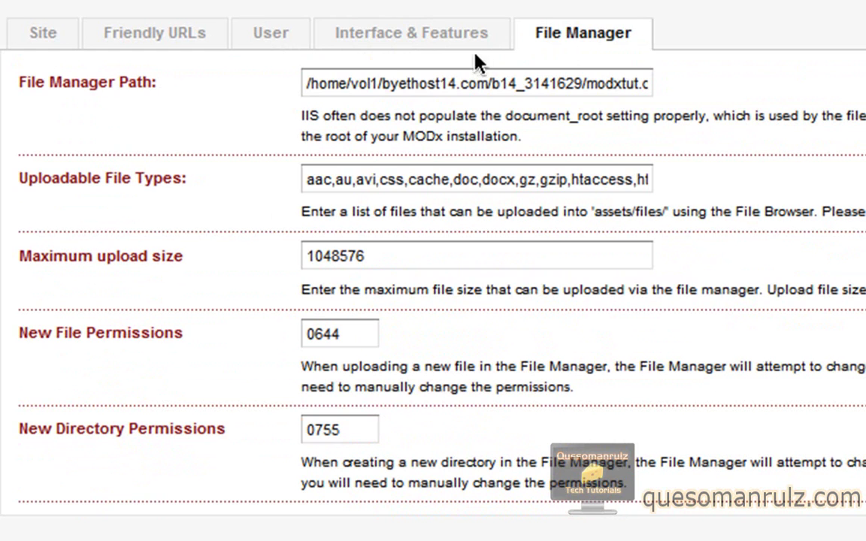
{"action": "left_click", "coordinate": [484, 36]}
{"action": "left_click", "coordinate": [532, 37]}
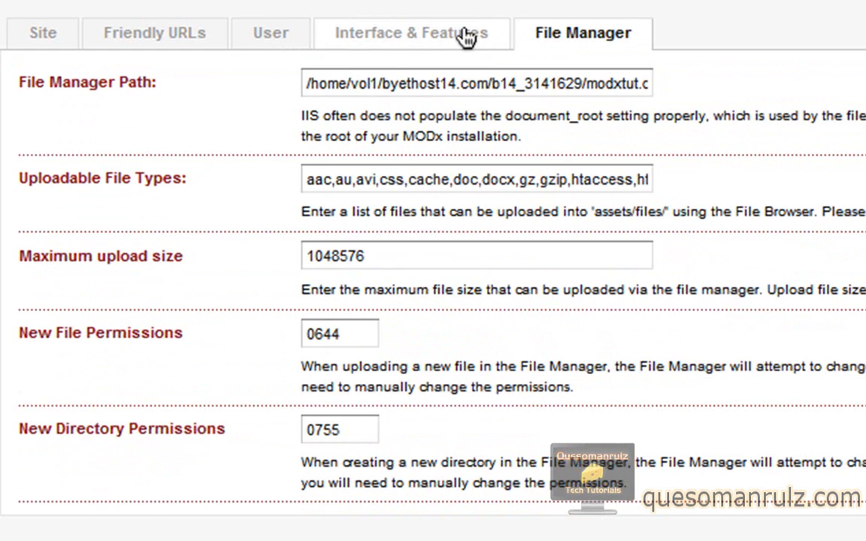
{"action": "left_click", "coordinate": [468, 36]}
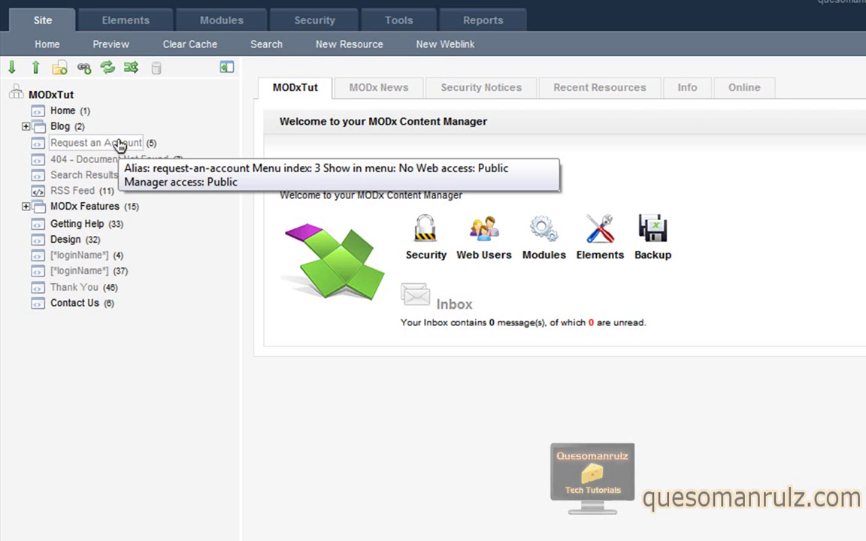
Return to the MODxTut welcome dashboard showing the sample site's resource tree.
{"action": "mouse_move", "coordinate": [146, 164]}
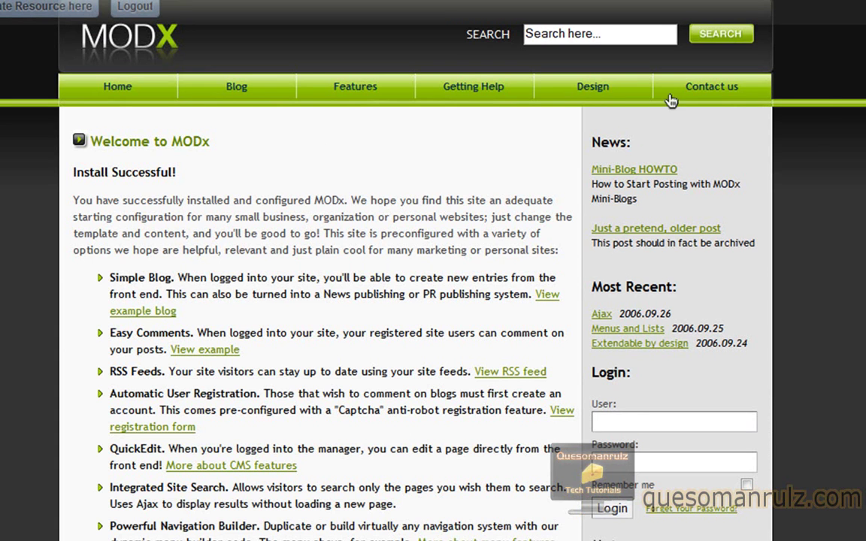
{"action": "scroll", "coordinate": [433, 301], "scroll_direction": "down", "scroll_amount": 5}
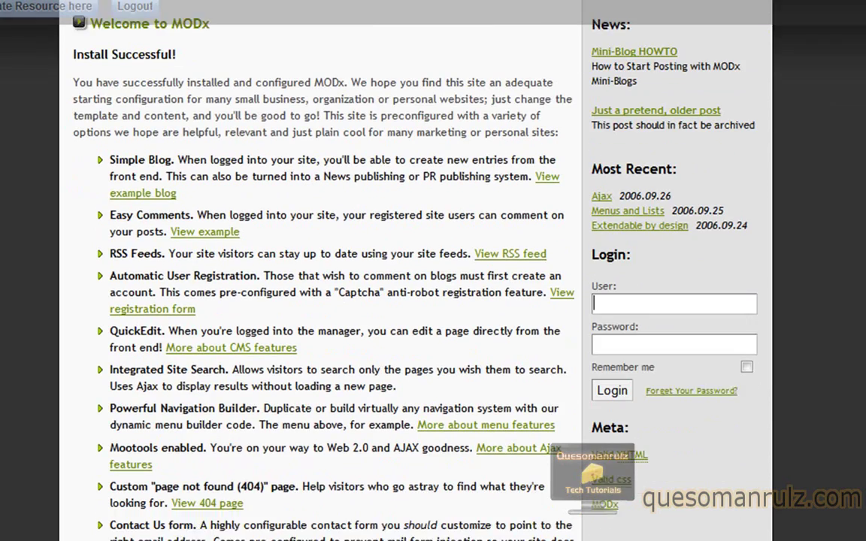
{"action": "scroll", "coordinate": [433, 300], "scroll_direction": "up", "scroll_amount": 1}
{"action": "scroll", "coordinate": [433, 301], "scroll_direction": "up", "scroll_amount": 3}
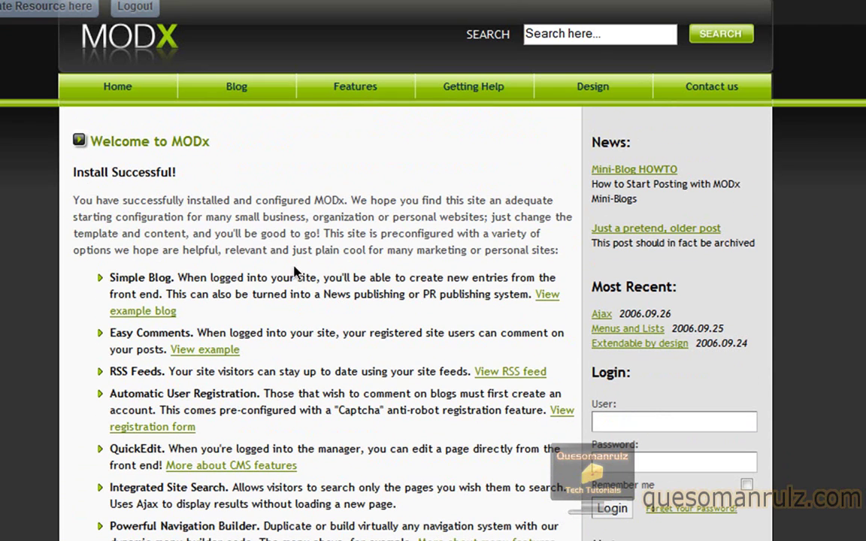
{"action": "mouse_move", "coordinate": [336, 92]}
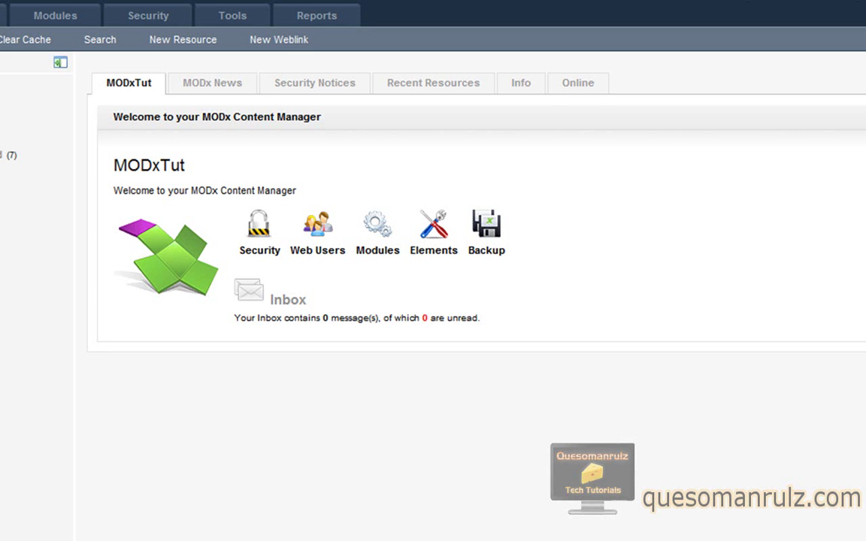
Look through the Elements, Users and Tools menus and open the System Configuration.
{"action": "left_click", "coordinate": [63, 18]}
{"action": "left_click", "coordinate": [138, 24]}
{"action": "left_click", "coordinate": [197, 28]}
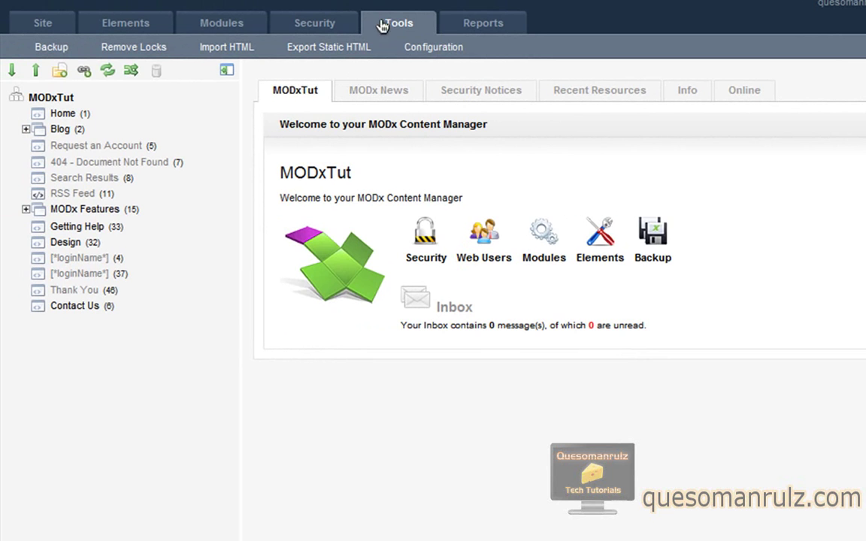
{"action": "left_click", "coordinate": [433, 48]}
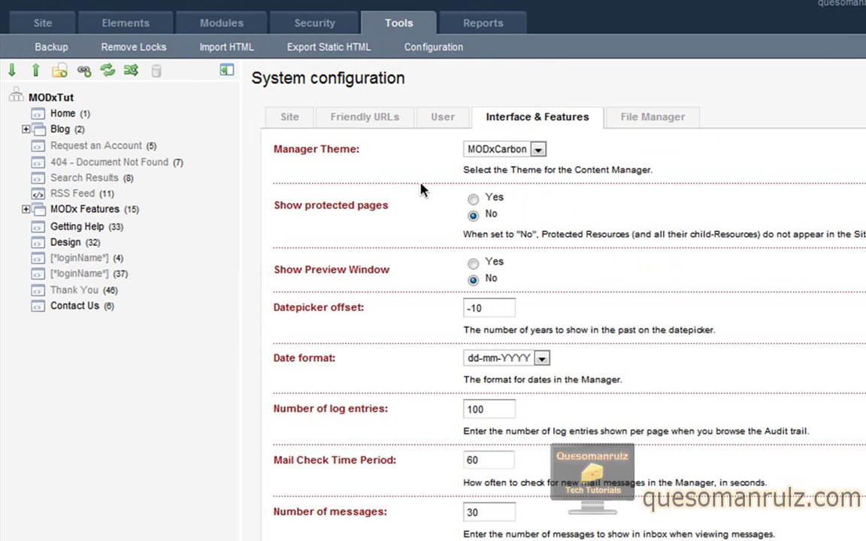
Review the Site, Friendly URLs and User configuration settings.
{"action": "left_click", "coordinate": [293, 116]}
{"action": "left_click", "coordinate": [321, 116]}
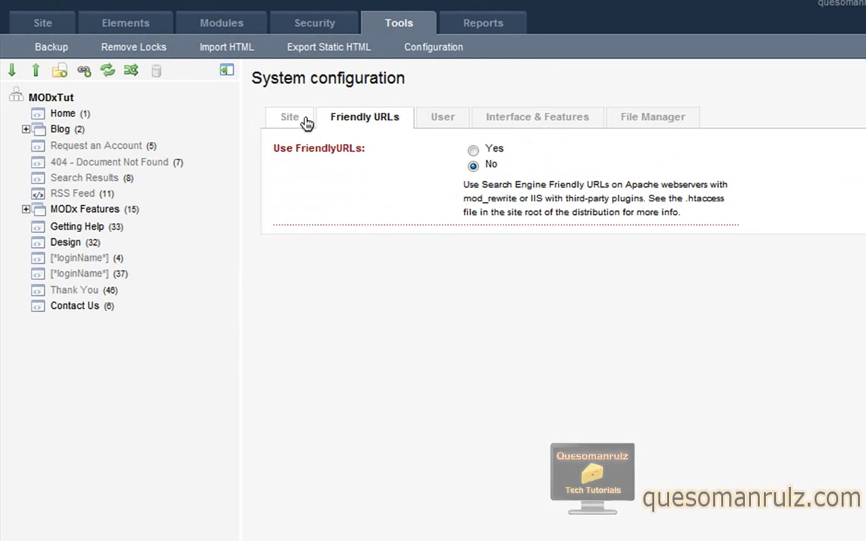
{"action": "left_click", "coordinate": [301, 118]}
{"action": "left_click", "coordinate": [365, 118]}
{"action": "left_click", "coordinate": [444, 117]}
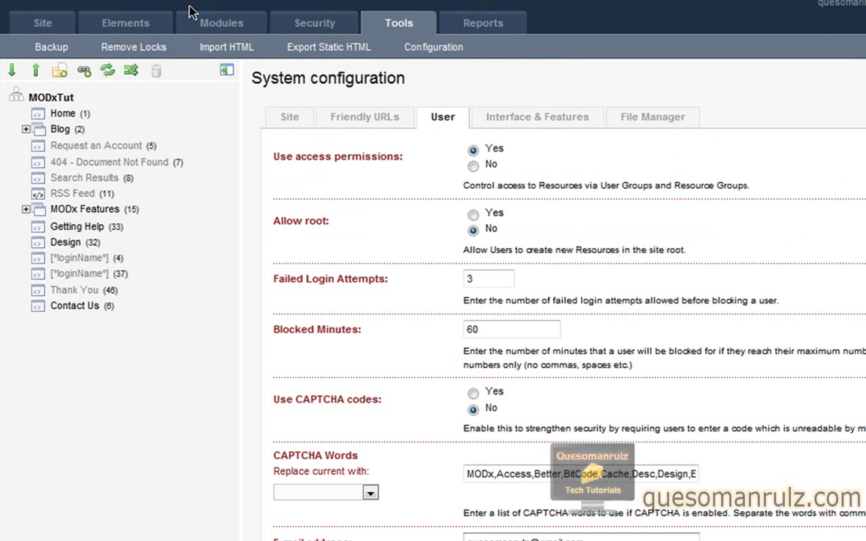
Browse the Site, Modules, Elements, Users, Reports and Tools menus, then run Remove Locks.
{"action": "left_click", "coordinate": [40, 32]}
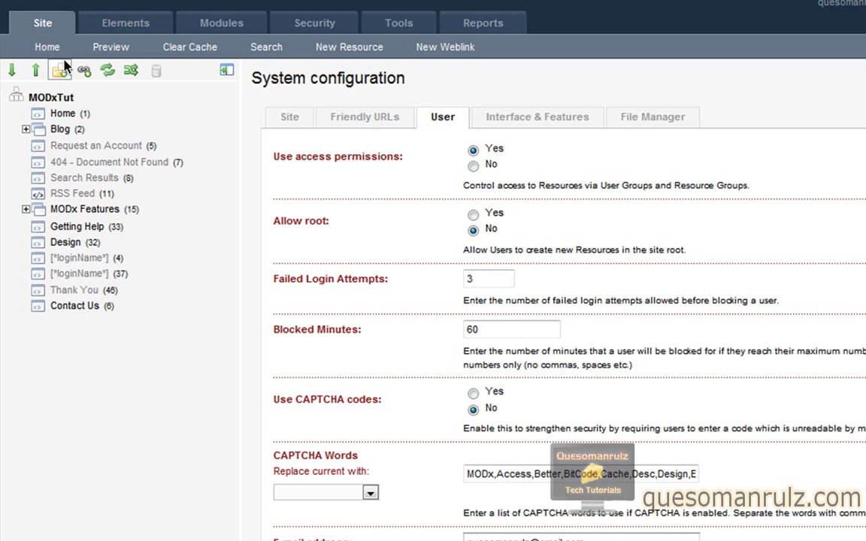
{"action": "left_click", "coordinate": [224, 21]}
{"action": "left_click", "coordinate": [132, 21]}
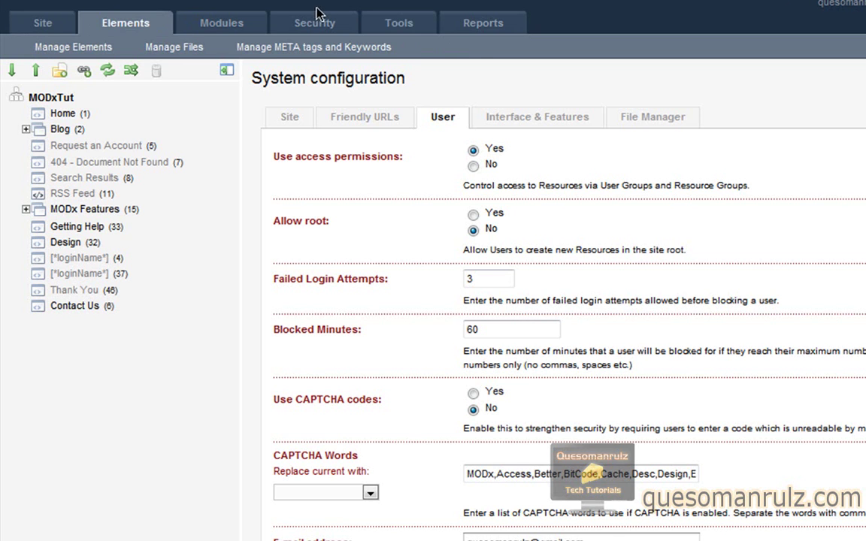
{"action": "left_click", "coordinate": [319, 19]}
{"action": "left_click", "coordinate": [427, 26]}
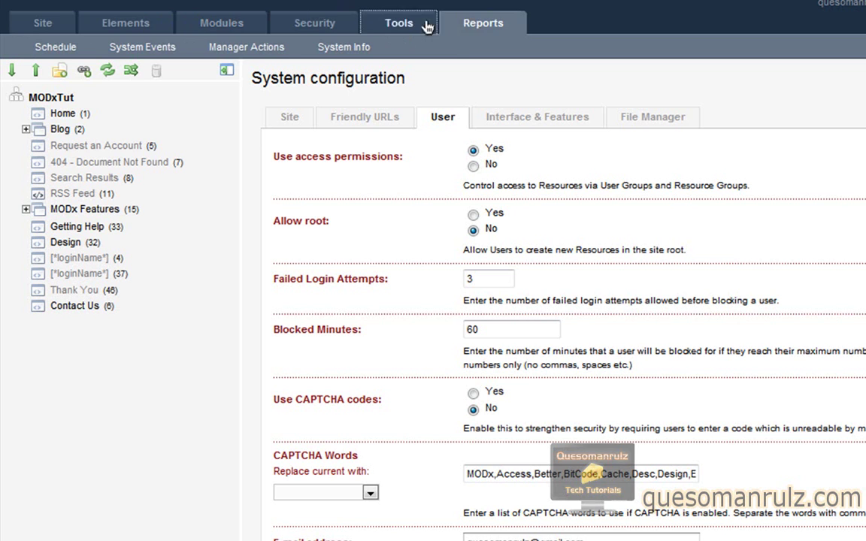
{"action": "left_click", "coordinate": [427, 26]}
{"action": "left_click", "coordinate": [40, 24]}
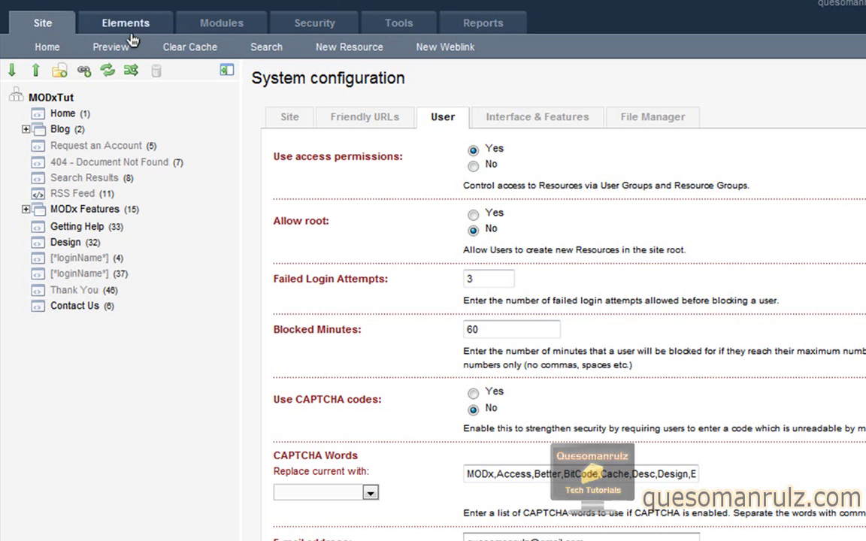
{"action": "left_click", "coordinate": [399, 23]}
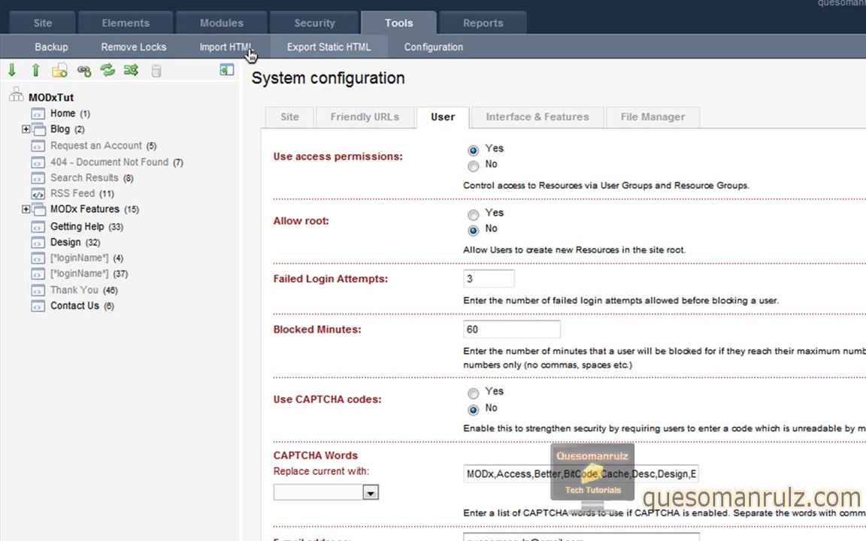
{"action": "left_click", "coordinate": [128, 48]}
{"action": "left_click", "coordinate": [126, 25]}
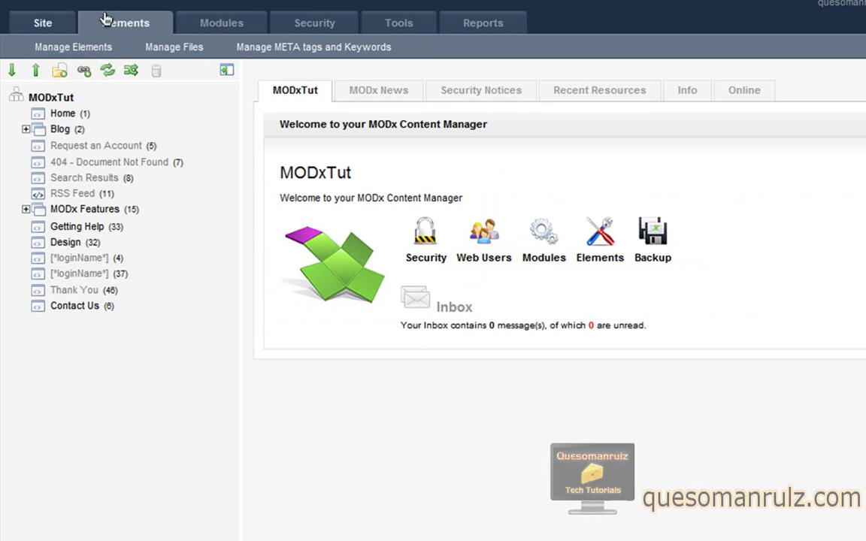
{"action": "left_click", "coordinate": [229, 23]}
{"action": "left_click", "coordinate": [326, 23]}
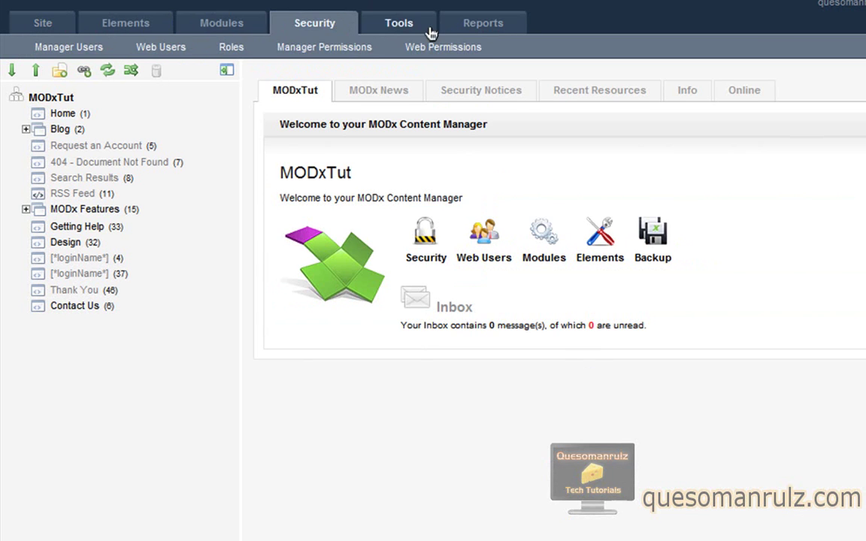
{"action": "left_click", "coordinate": [431, 30]}
{"action": "left_click", "coordinate": [485, 27]}
{"action": "left_click", "coordinate": [388, 25]}
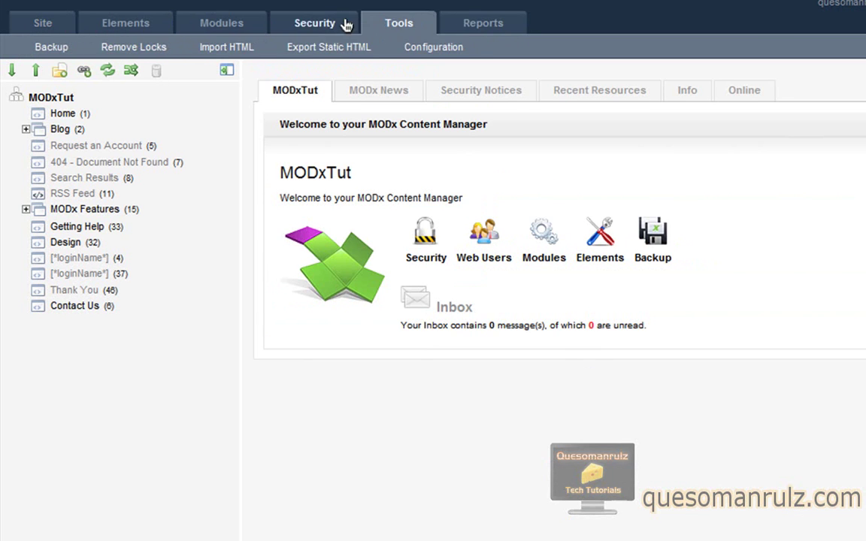
{"action": "left_click", "coordinate": [345, 25]}
{"action": "left_click", "coordinate": [218, 22]}
{"action": "left_click", "coordinate": [118, 17]}
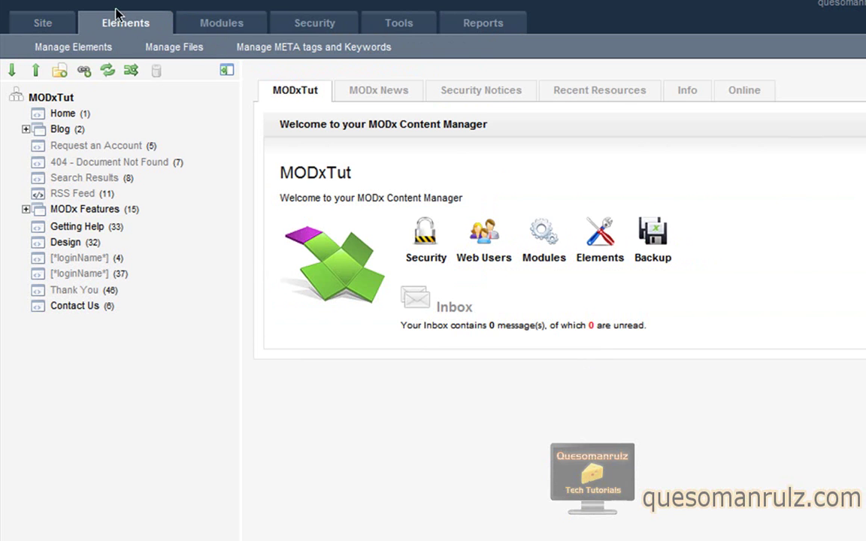
{"action": "left_click", "coordinate": [34, 23]}
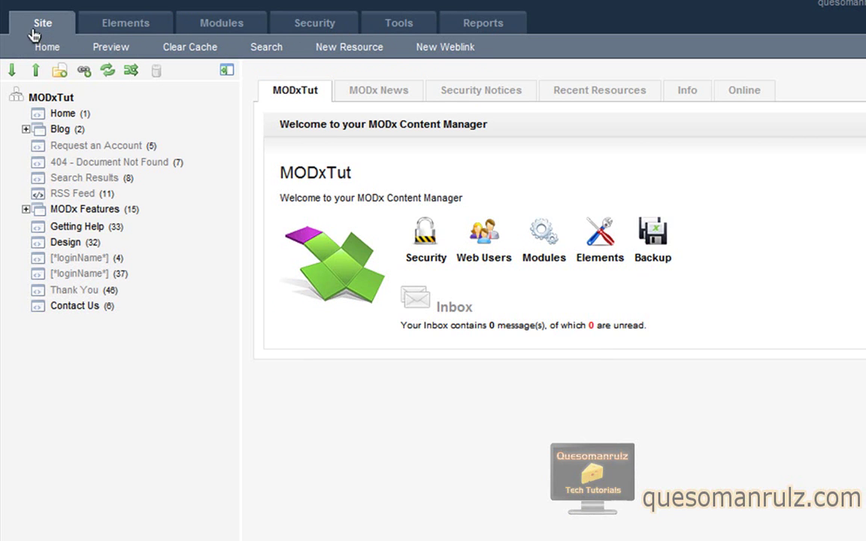
{"action": "left_click", "coordinate": [120, 25]}
{"action": "left_click", "coordinate": [75, 26]}
{"action": "left_click", "coordinate": [226, 23]}
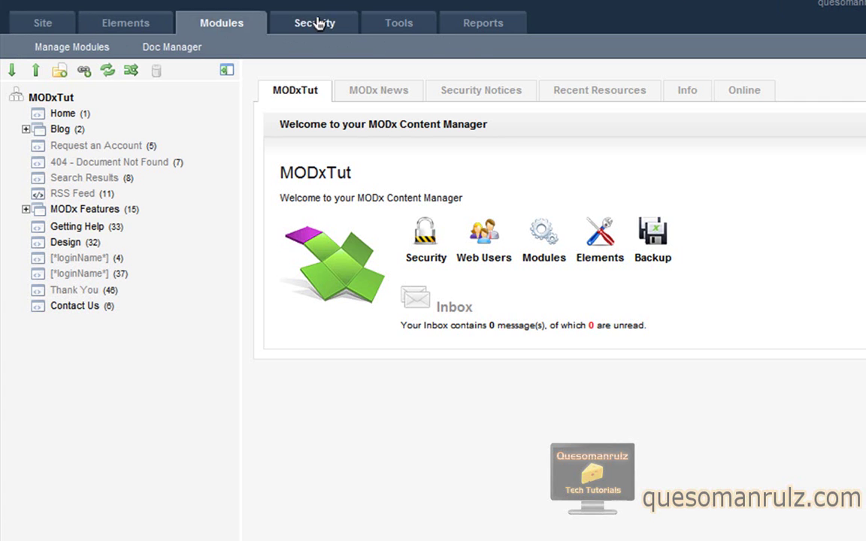
{"action": "left_click", "coordinate": [321, 23]}
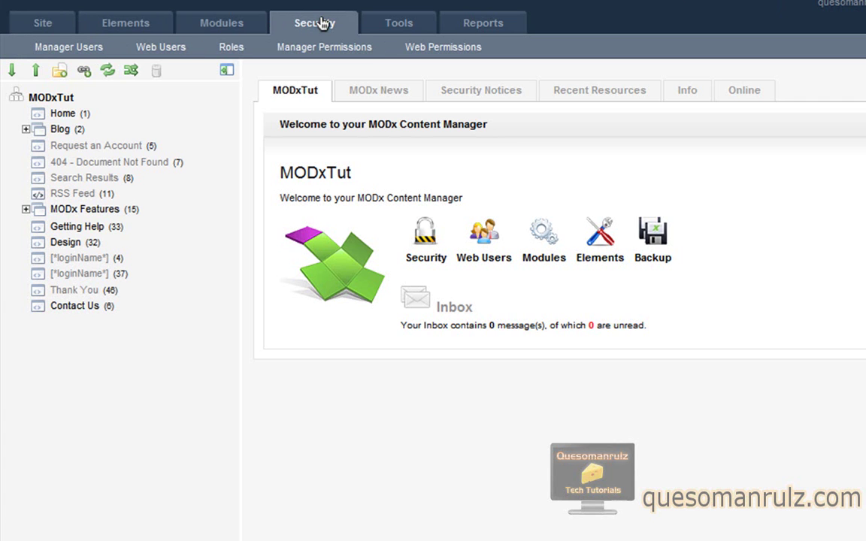
{"action": "left_click", "coordinate": [27, 23]}
{"action": "left_click", "coordinate": [142, 31]}
{"action": "left_click", "coordinate": [228, 24]}
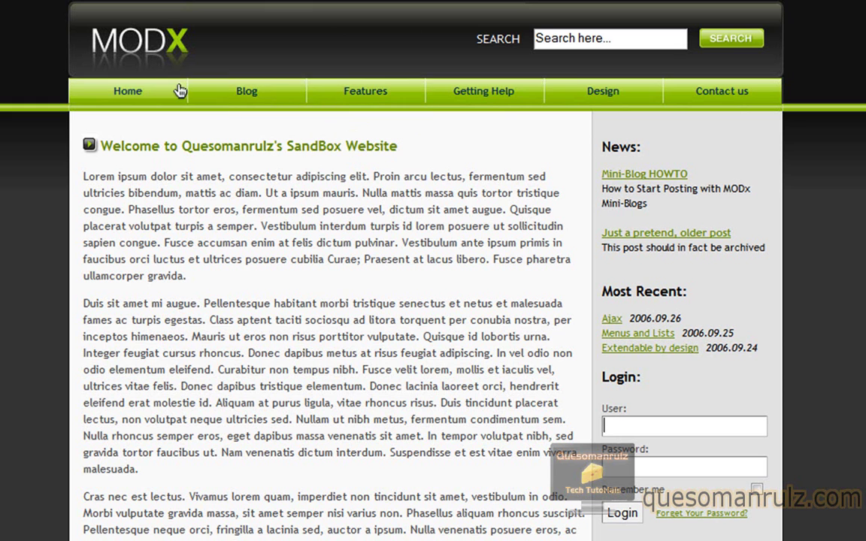
Scroll the SandBox home page down to the footer and back up.
{"action": "mouse_move", "coordinate": [396, 93]}
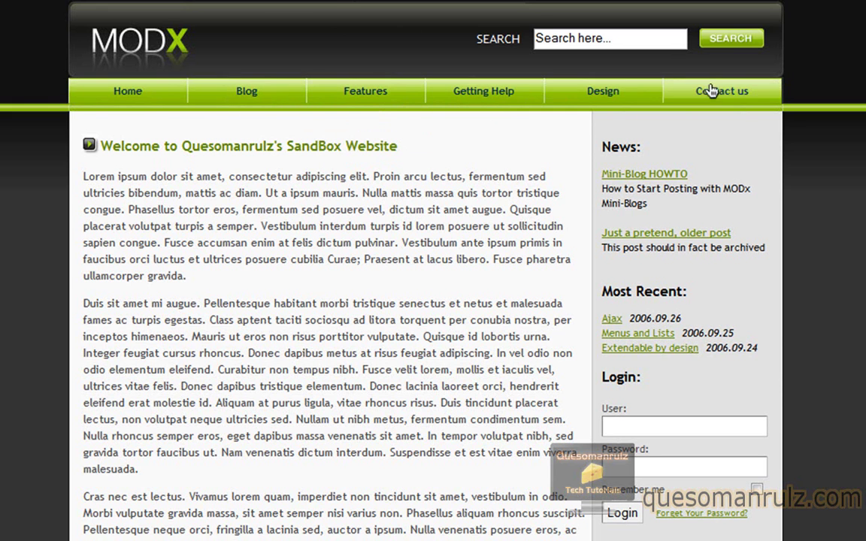
{"action": "scroll", "coordinate": [711, 90], "scroll_direction": "down", "scroll_amount": 6}
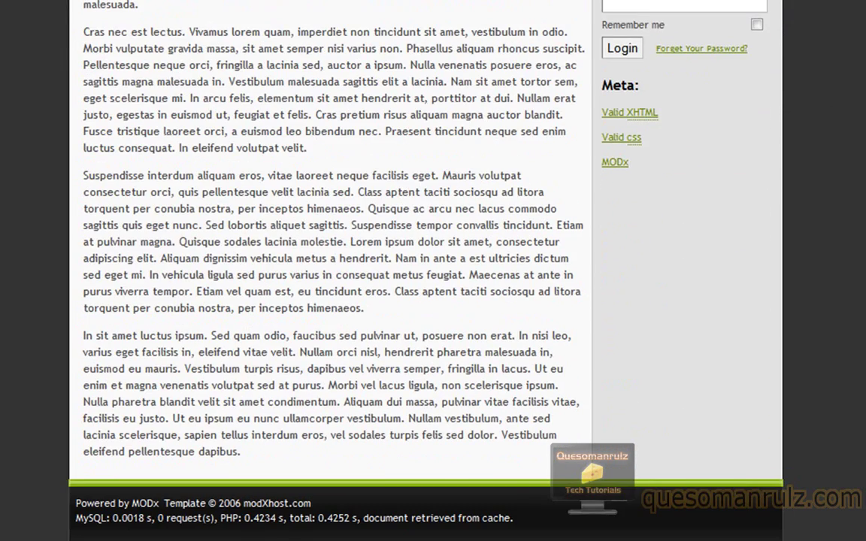
{"action": "scroll", "coordinate": [244, 91], "scroll_direction": "up", "scroll_amount": 6}
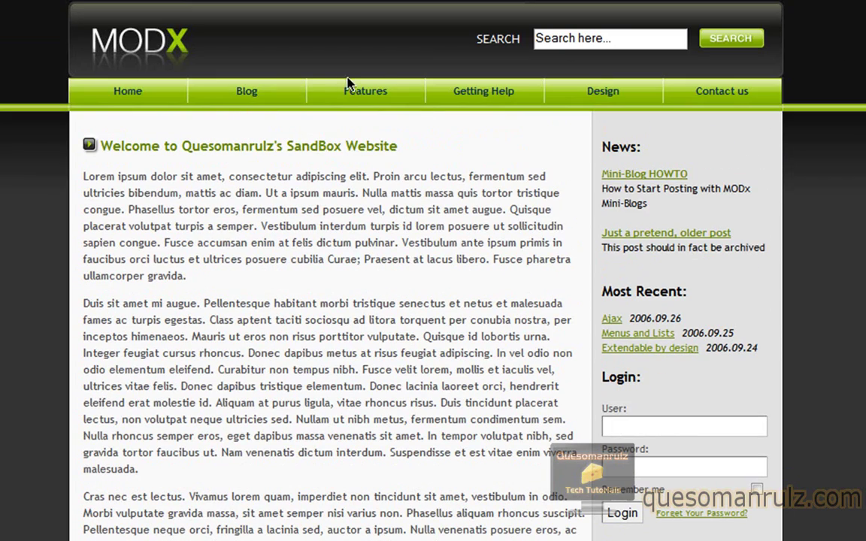